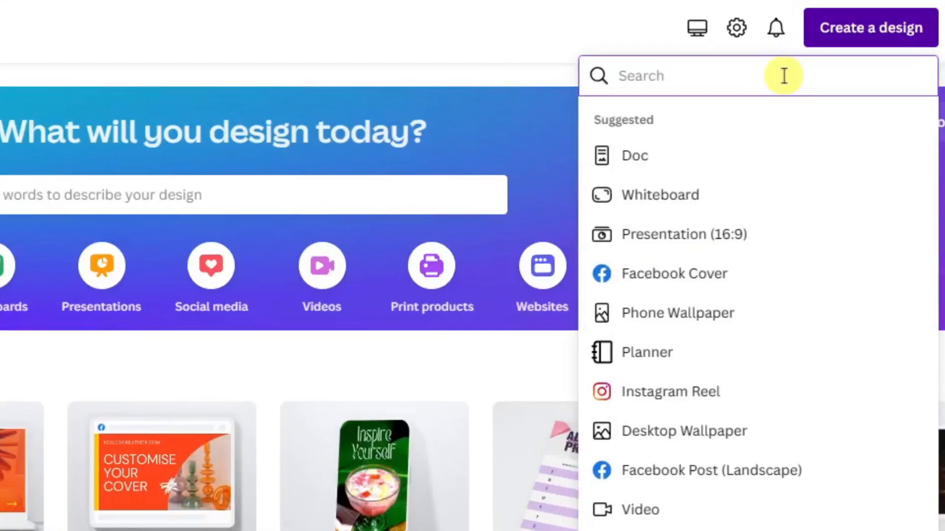
- Create a new Presentation (16:9) design by searching for "prese", and keep only the new design open
type("prese")
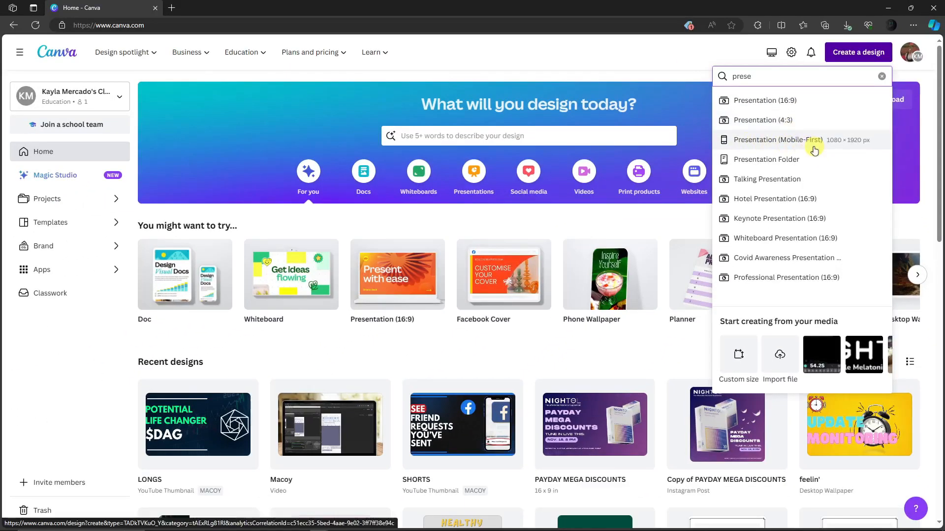
left_click(784, 104)
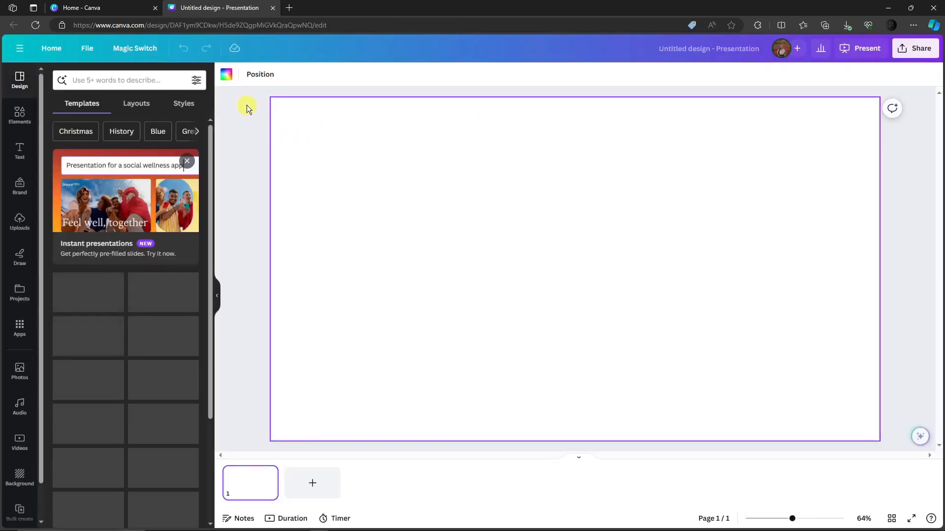
left_click(155, 8)
left_click(248, 128)
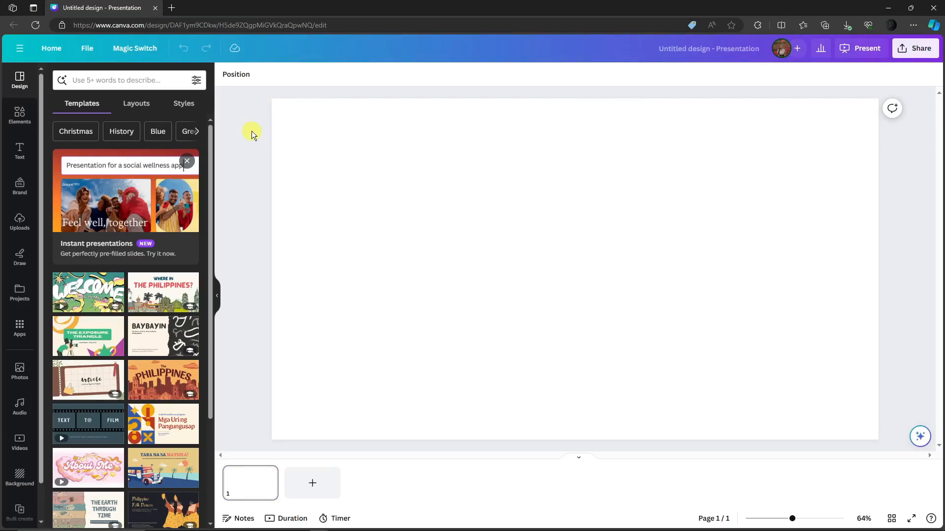
- Look through the presentation templates, layouts and styles available for the design
left_click(136, 103)
left_click(179, 103)
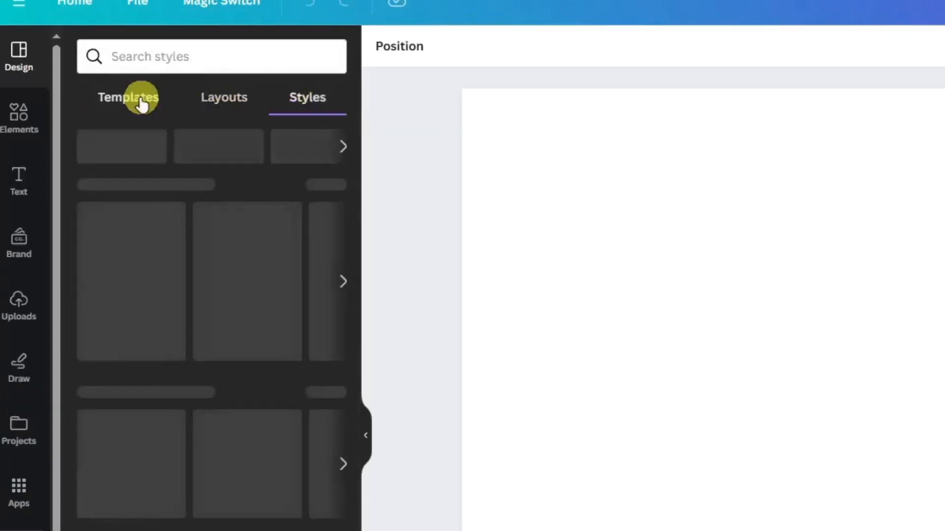
left_click(141, 104)
left_click(207, 100)
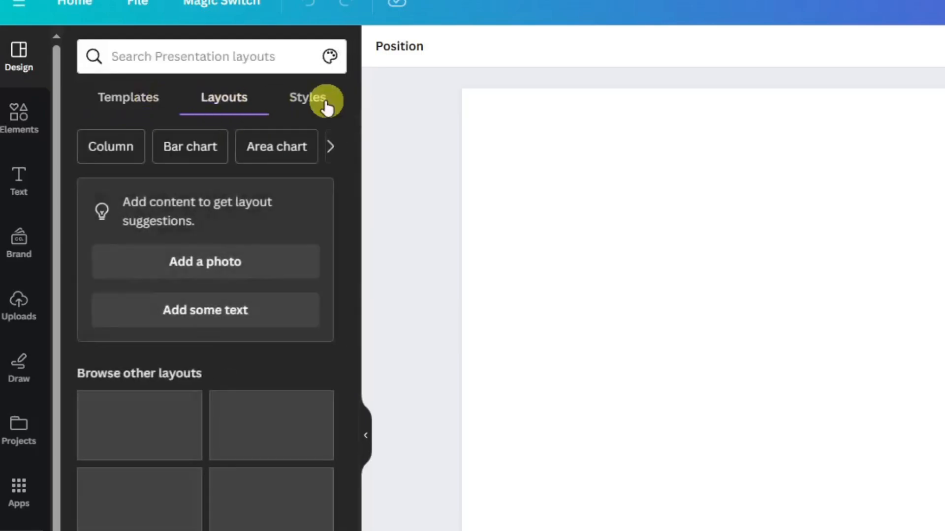
left_click(156, 111)
- Find the "Tara na sa Maynila!" travel template and apply its cover to the blank page
scroll(229, 404, "down", 5)
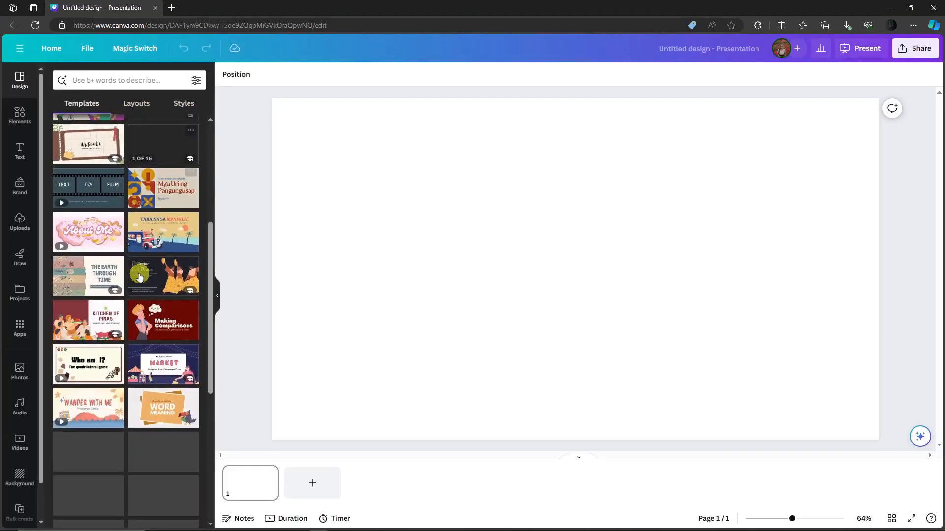
scroll(135, 282, "up", 5)
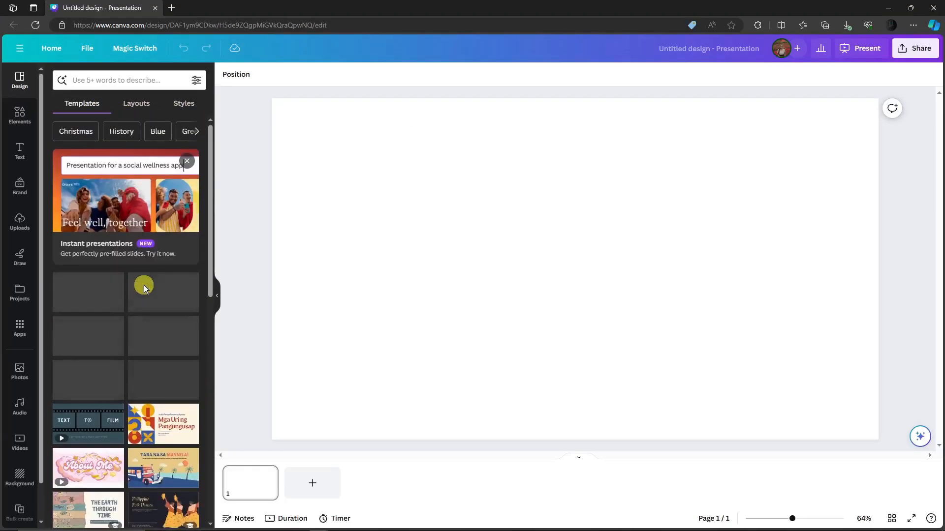
scroll(146, 293, "down", 2)
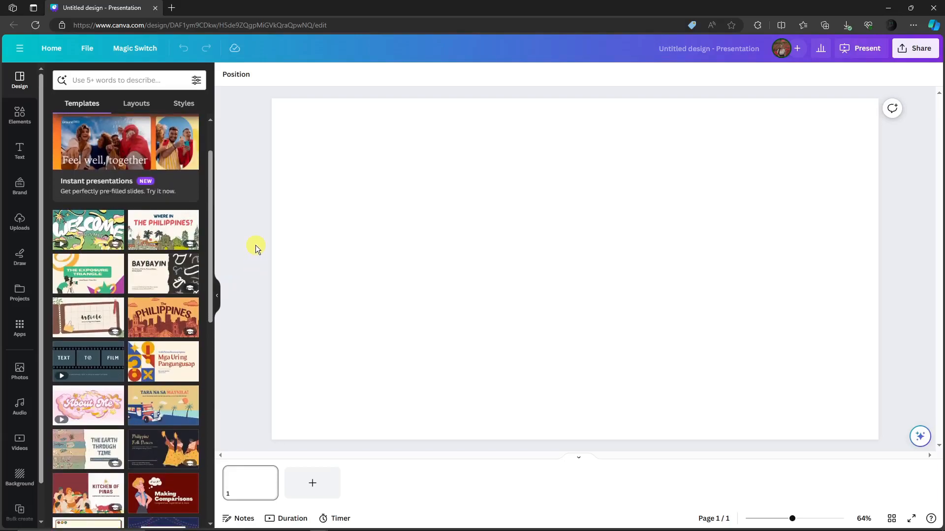
scroll(129, 266, "down", 2)
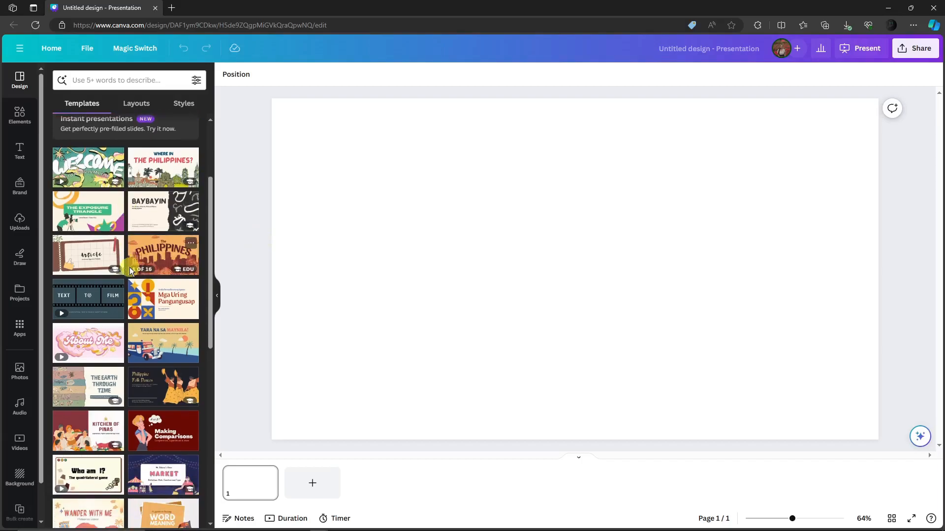
scroll(131, 270, "down", 2)
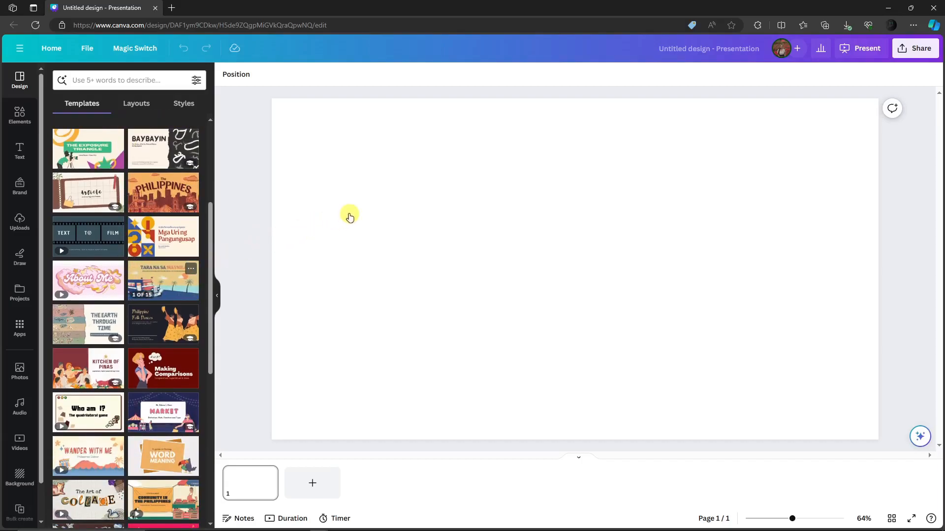
left_click(184, 279)
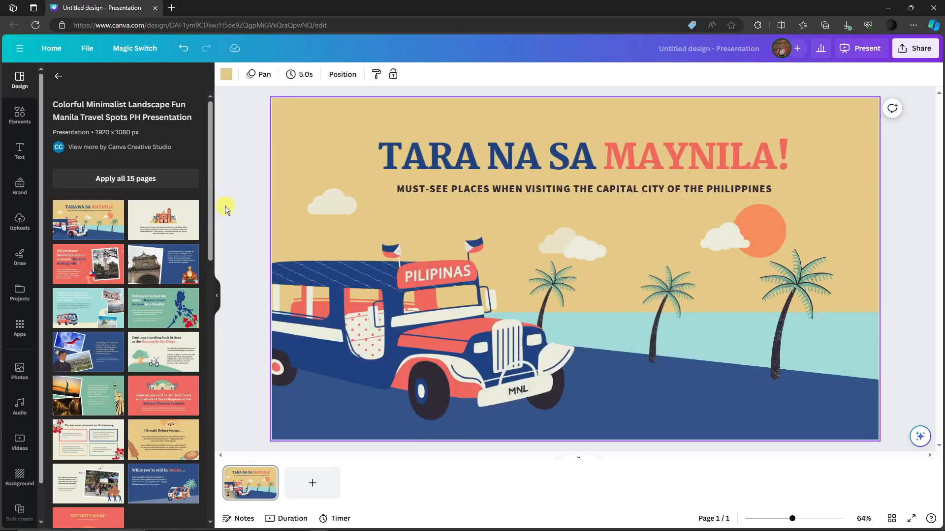
- Add a second page and apply the template's light teal bus layout with three photos to it
scroll(162, 276, "down", 4)
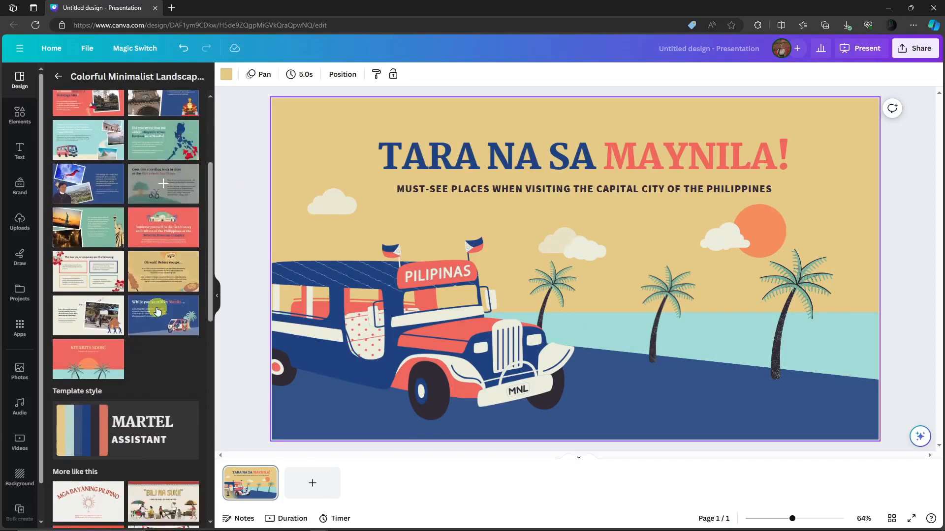
scroll(154, 294, "up", 2)
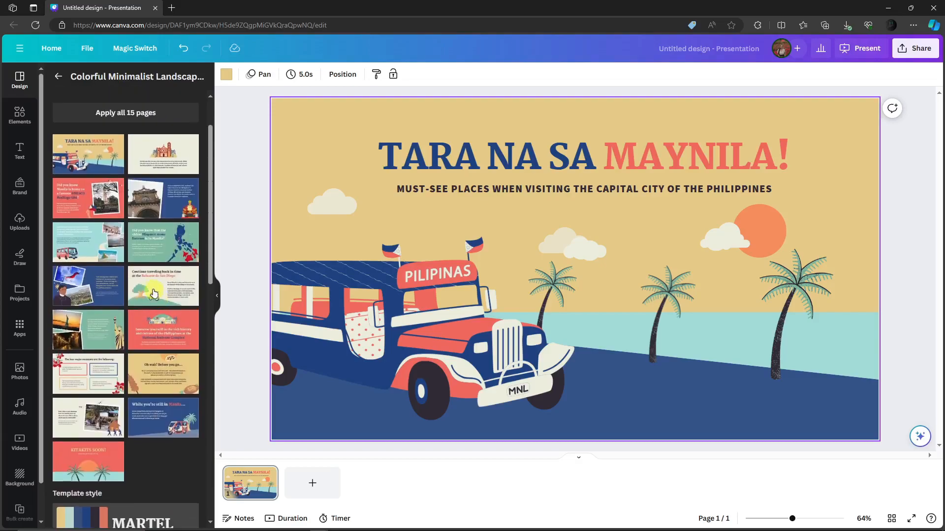
left_click(313, 487)
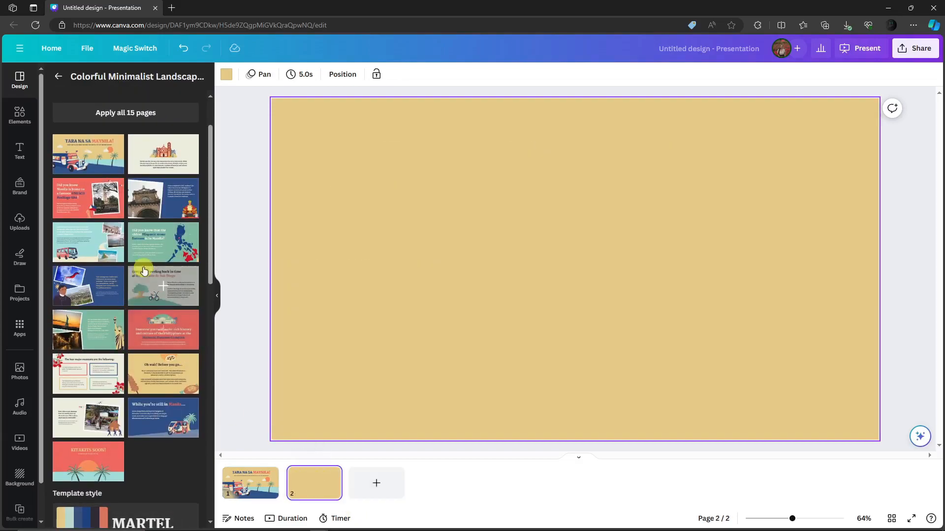
left_click(87, 246)
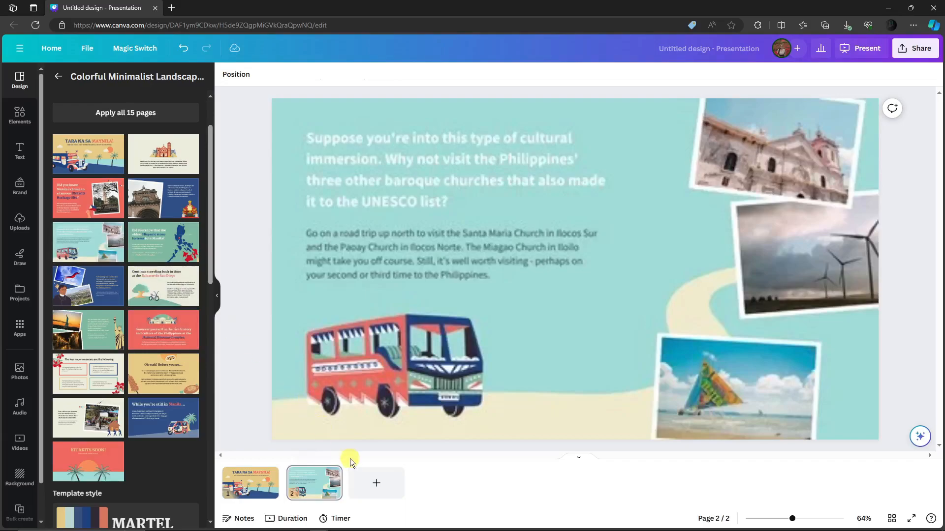
- Delete page 2 and the cover page from the presentation
left_click(330, 481)
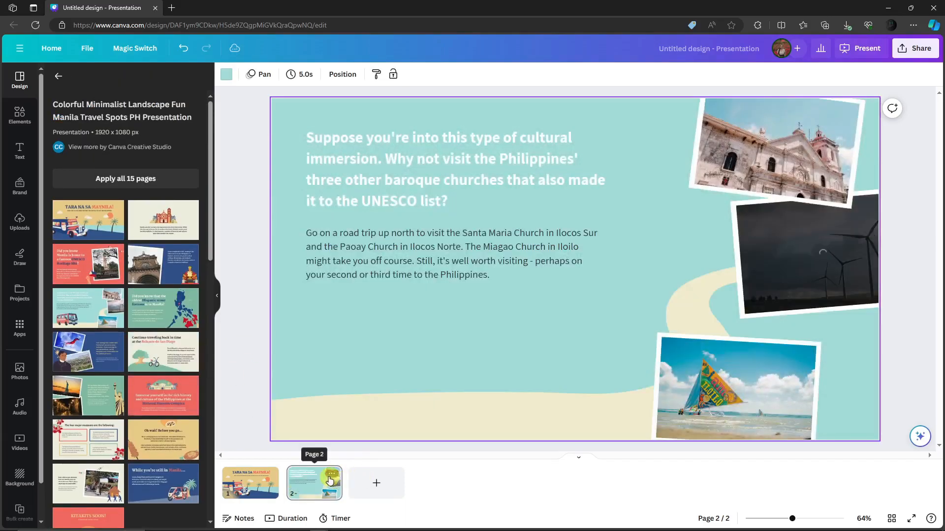
left_click(333, 477)
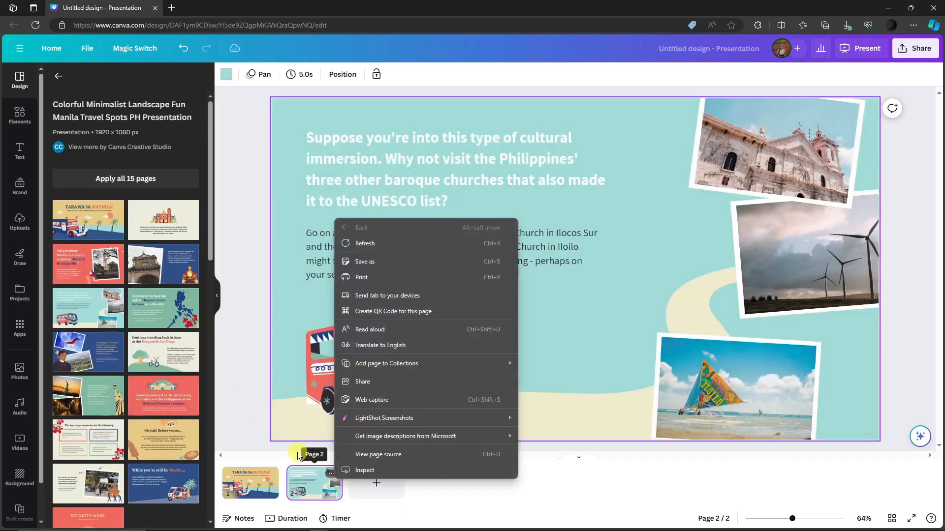
left_click(334, 478)
left_click(334, 478)
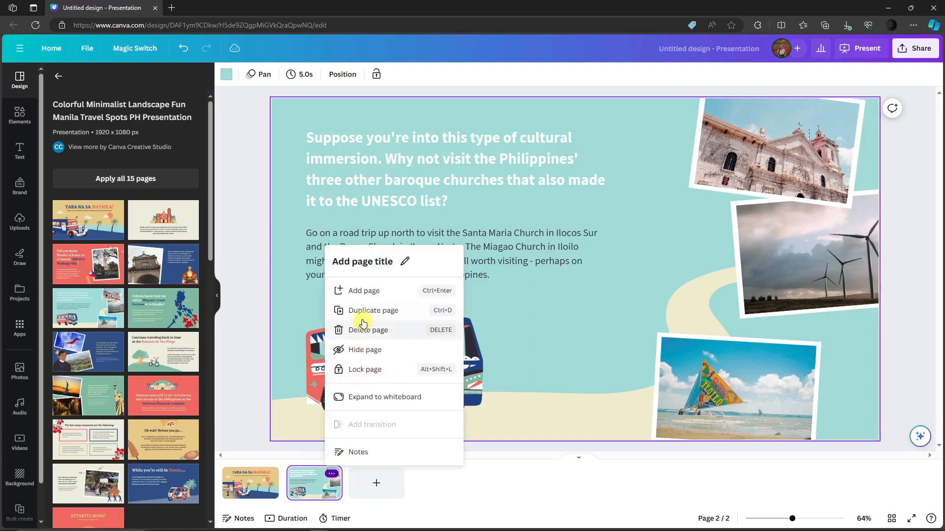
left_click(370, 330)
left_click(269, 474)
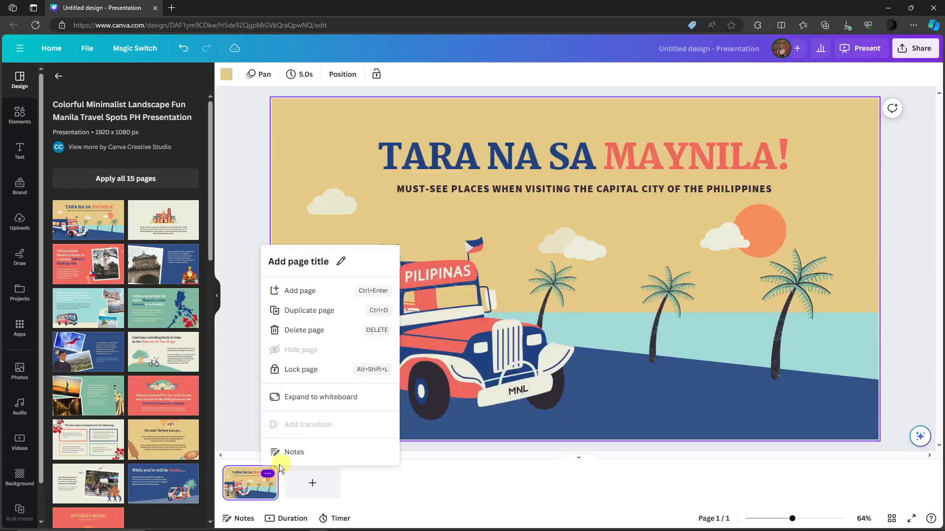
left_click(329, 339)
- Add two blank pages and apply all 15 pages of the Manila travel template to the presentation
scroll(125, 377, "down", 3)
scroll(125, 377, "up", 3)
left_click(122, 183)
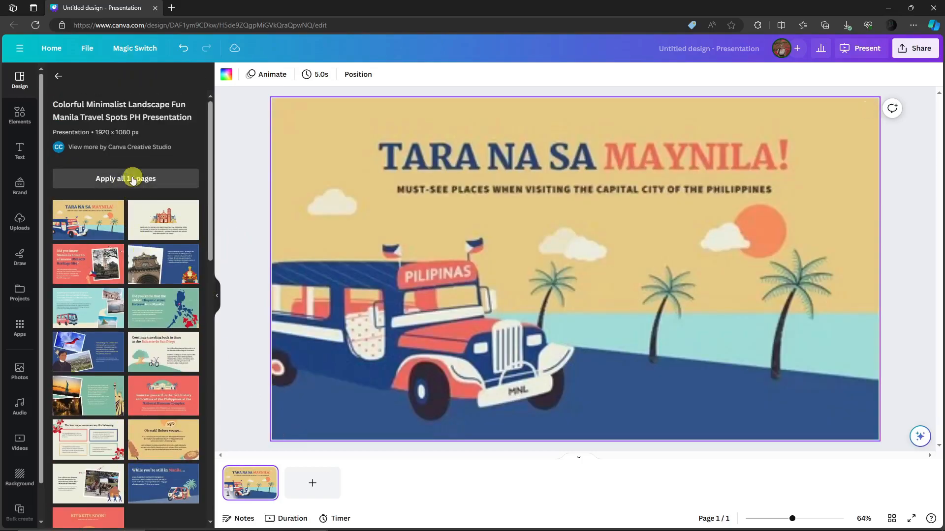
left_click(307, 485)
left_click(379, 483)
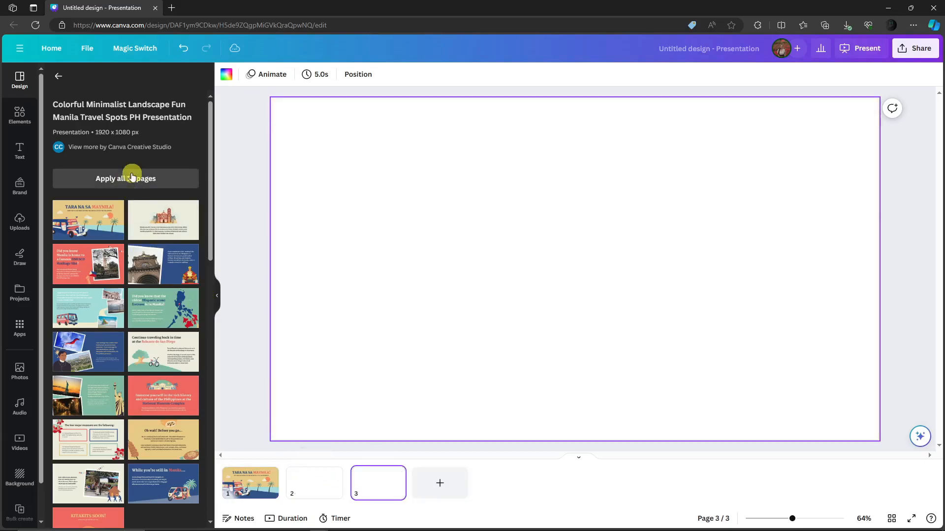
left_click(131, 178)
left_click(440, 483)
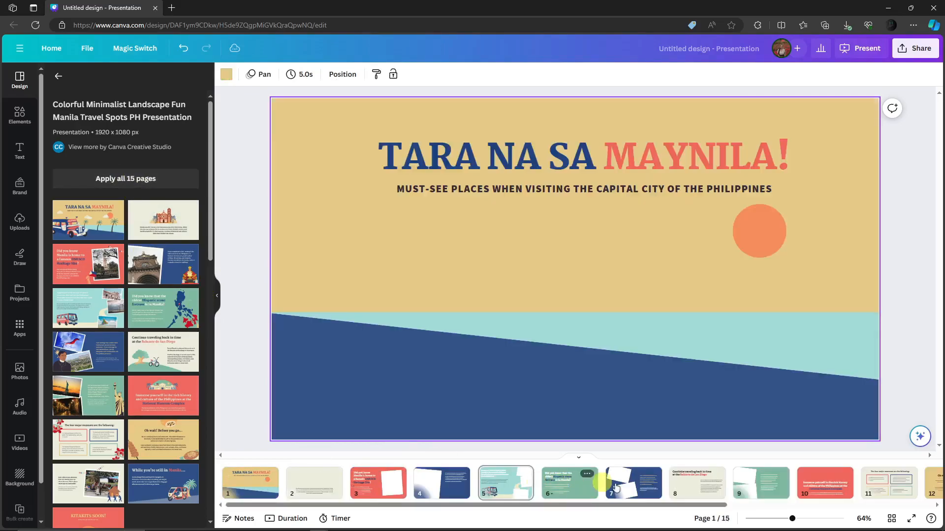
- Look over several of the applied template pages and return to the cover on page 1
left_click(572, 483)
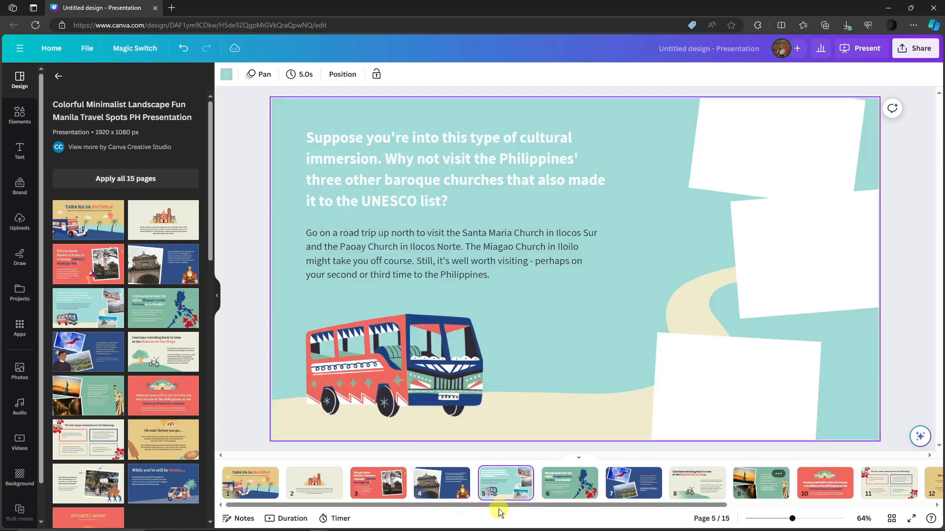
left_click_drag(547, 507, 398, 505)
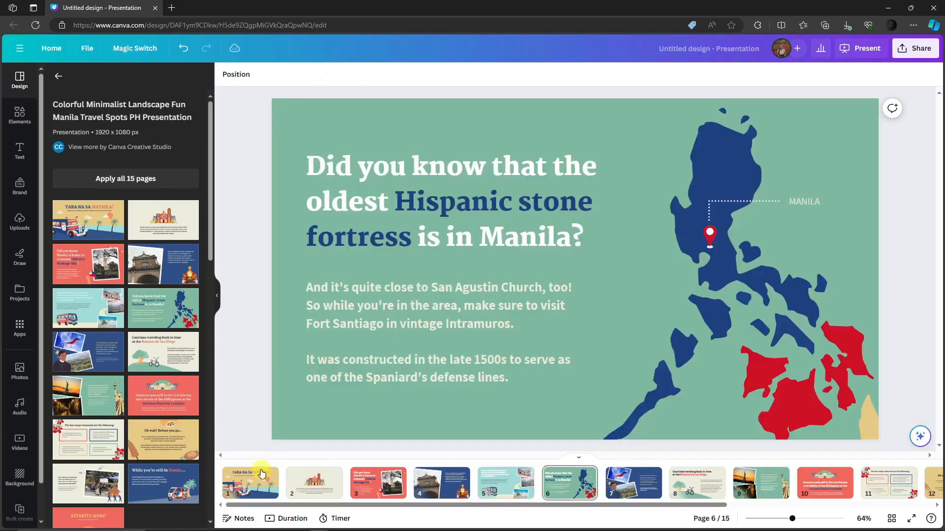
left_click(266, 474)
left_click(263, 475)
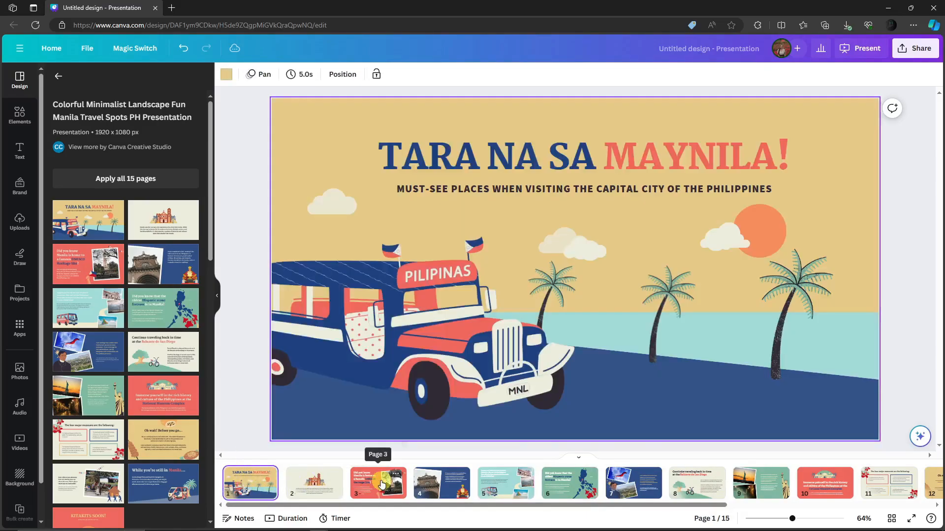
left_click(373, 490)
left_click(251, 485)
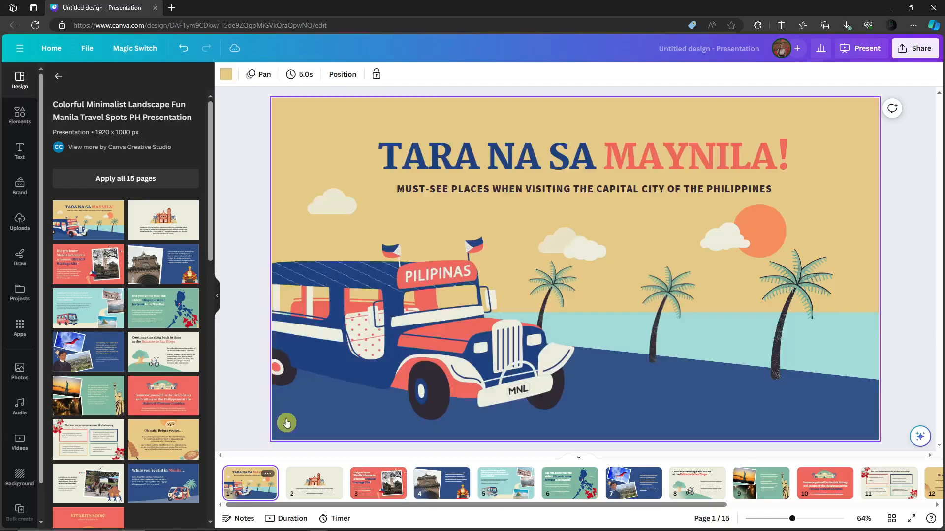
- Replace the cover title with "COME HERE IN MANILA"
double_click(484, 158)
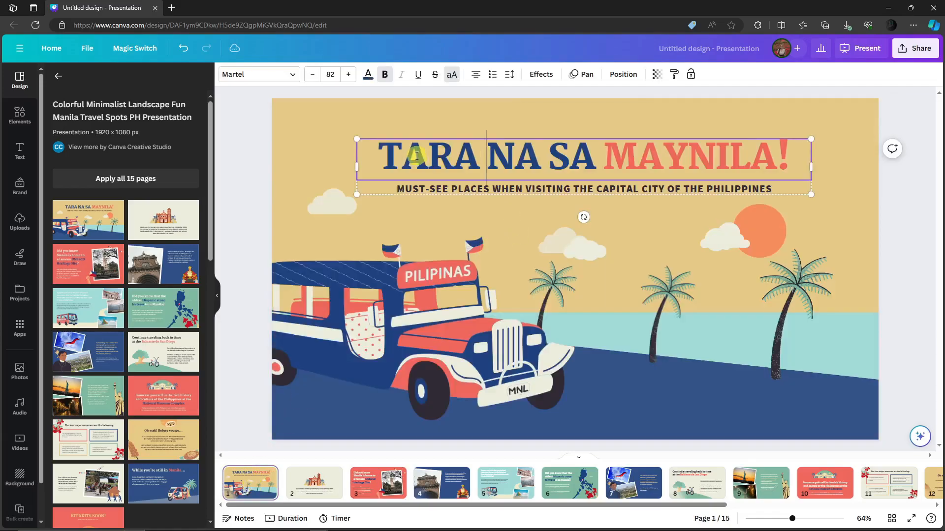
left_click_drag(382, 153, 802, 161)
left_click(790, 164)
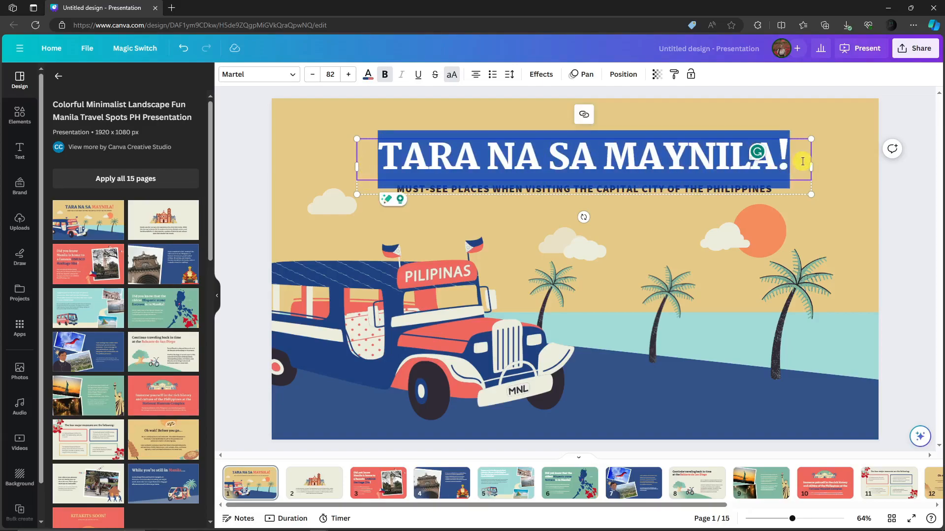
type("COME HERE IN MANIAL")
key("BackSpace")
key("BackSpace")
type("LA")
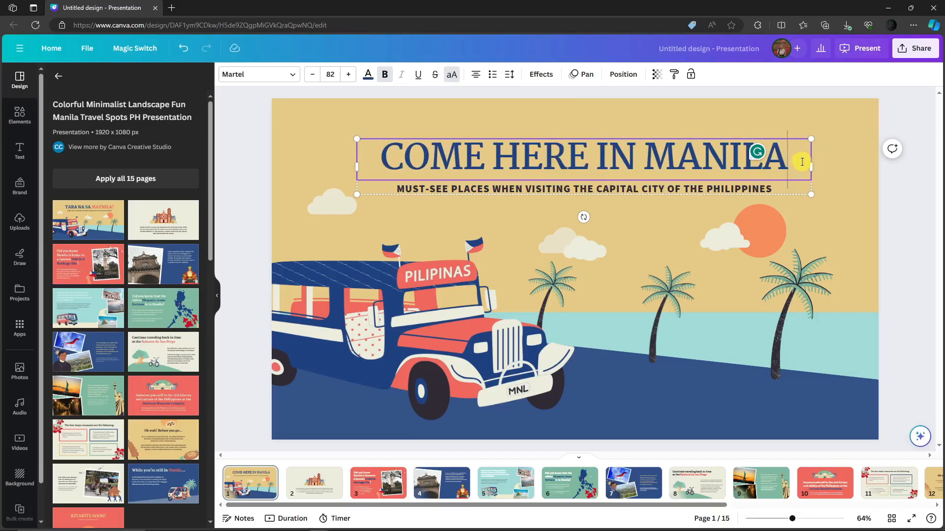
left_click(780, 194)
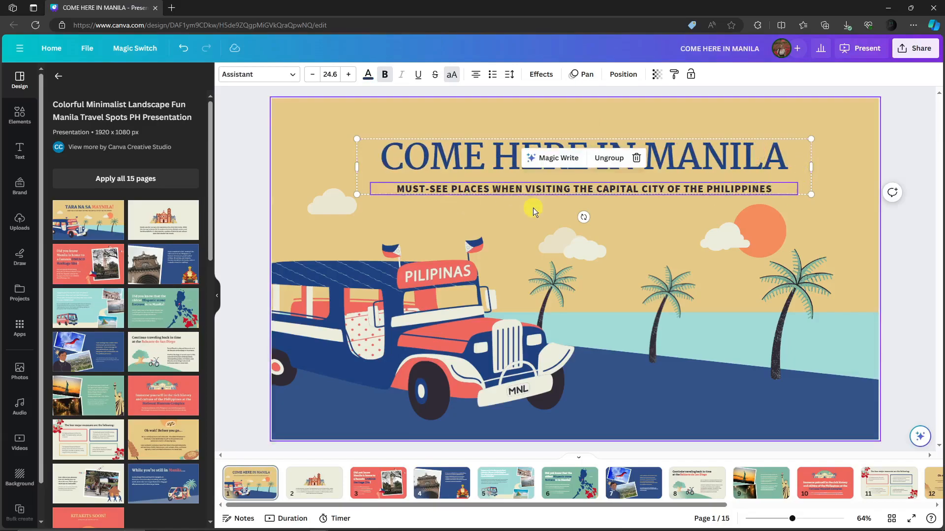
left_click(511, 209)
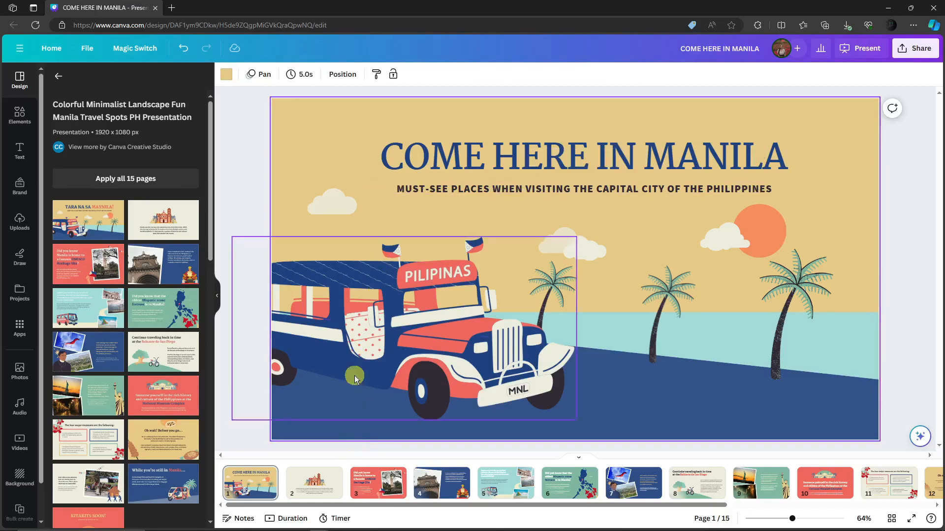
- Move the jeepney illustration on the cover up and inward so the whole vehicle sits within the page
left_click_drag(365, 335, 397, 304)
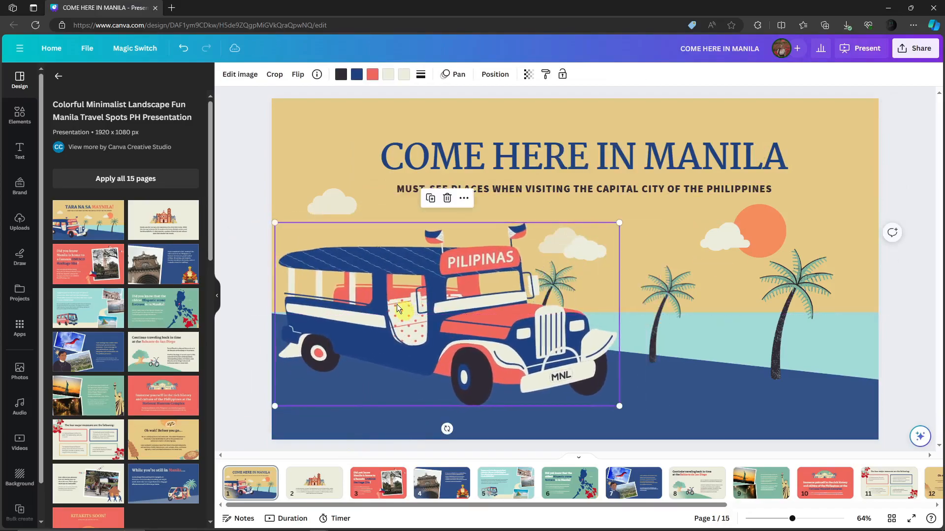
left_click(464, 199)
mouse_move(512, 215)
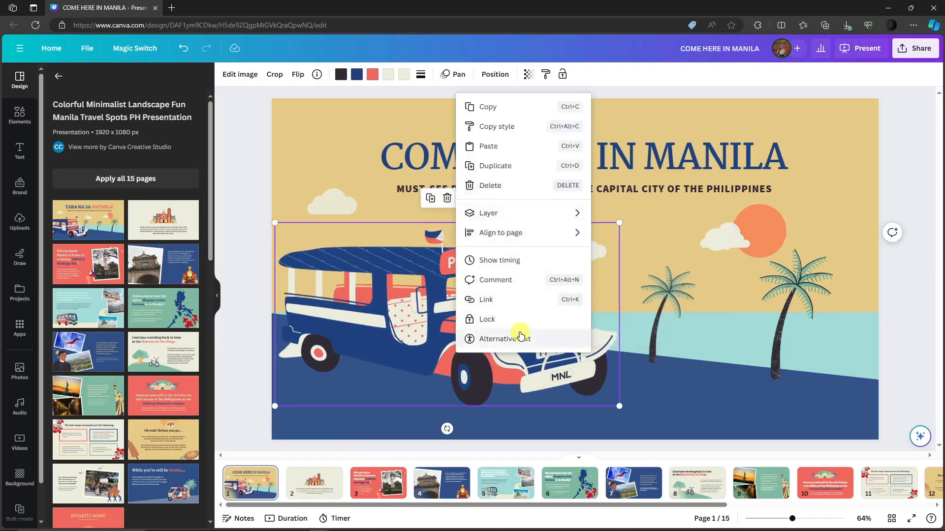
- Try flipping the jeepney horizontally and vertically, restoring its original orientation each time
left_click(298, 77)
left_click(315, 98)
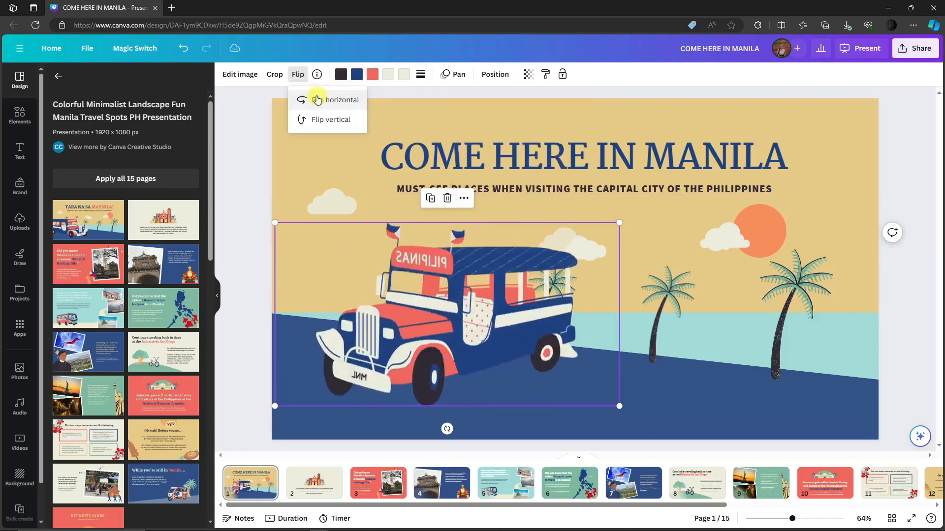
left_click(317, 99)
left_click(323, 120)
left_click(325, 120)
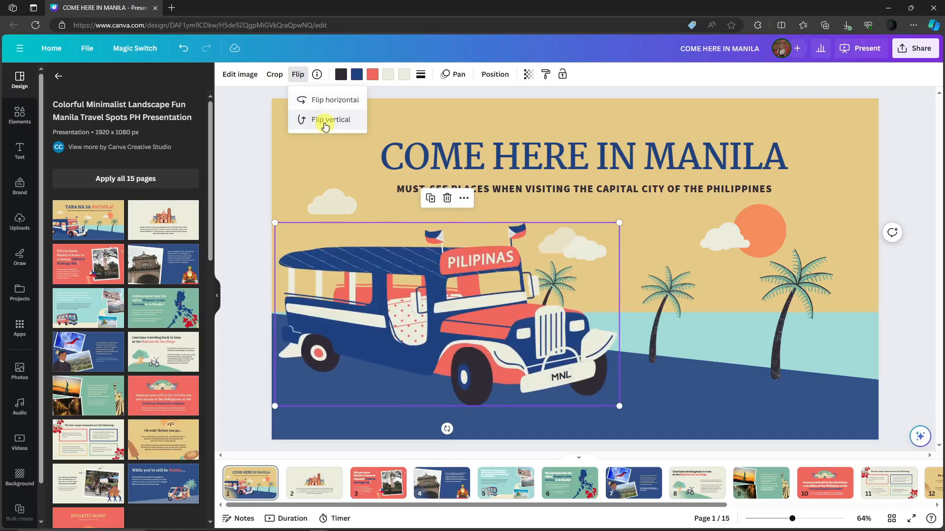
- Move the jeepney up over the cover title and bring its layer in front of the title group
left_click(235, 170)
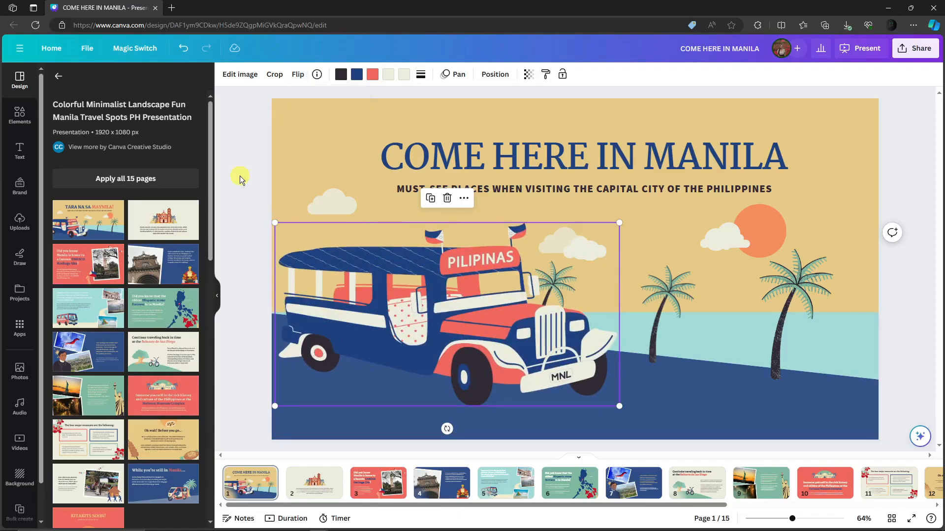
left_click_drag(402, 273, 460, 154)
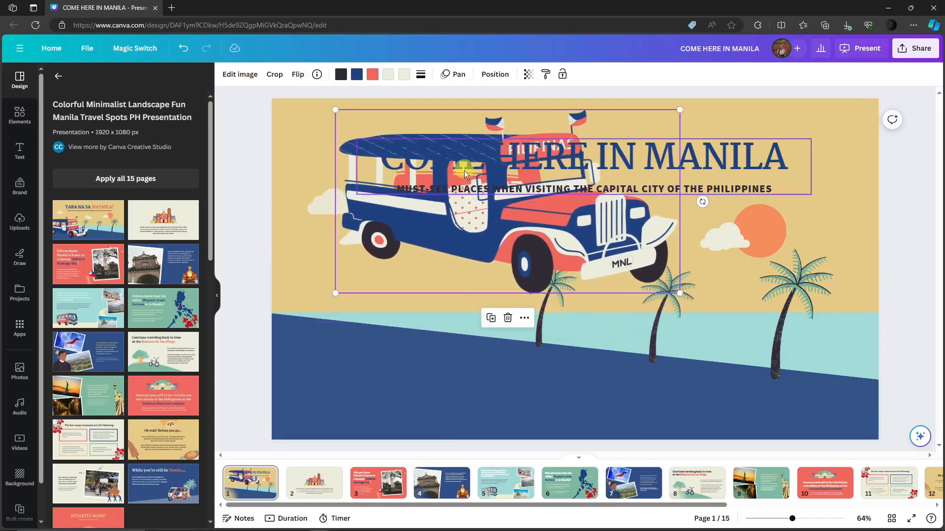
left_click_drag(509, 233, 478, 231)
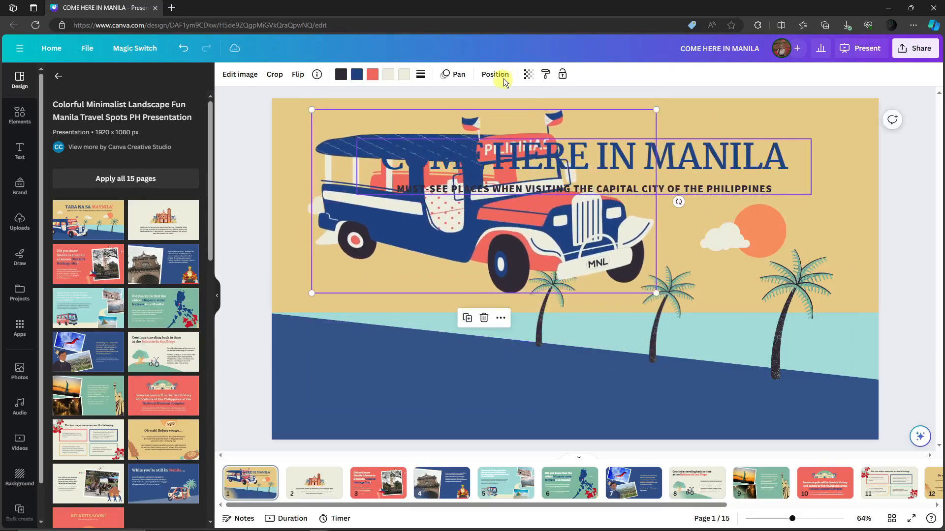
left_click(497, 74)
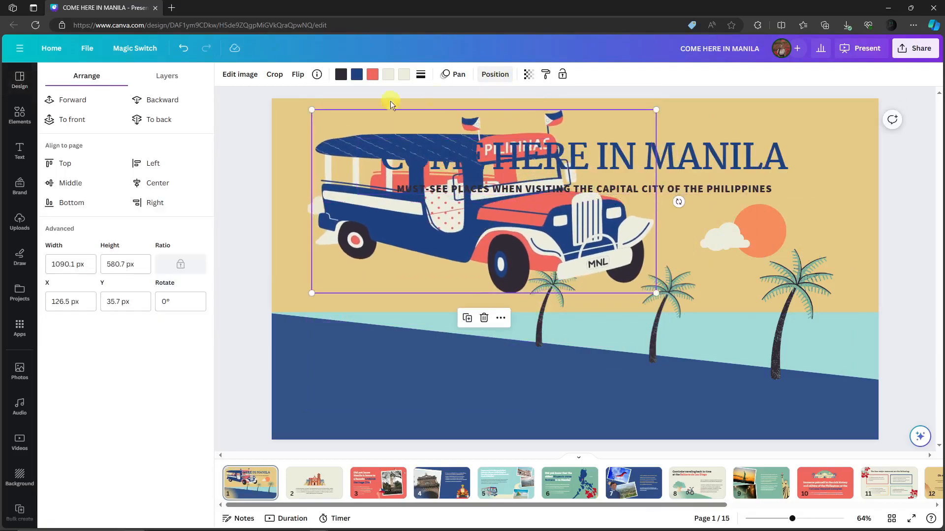
left_click(159, 80)
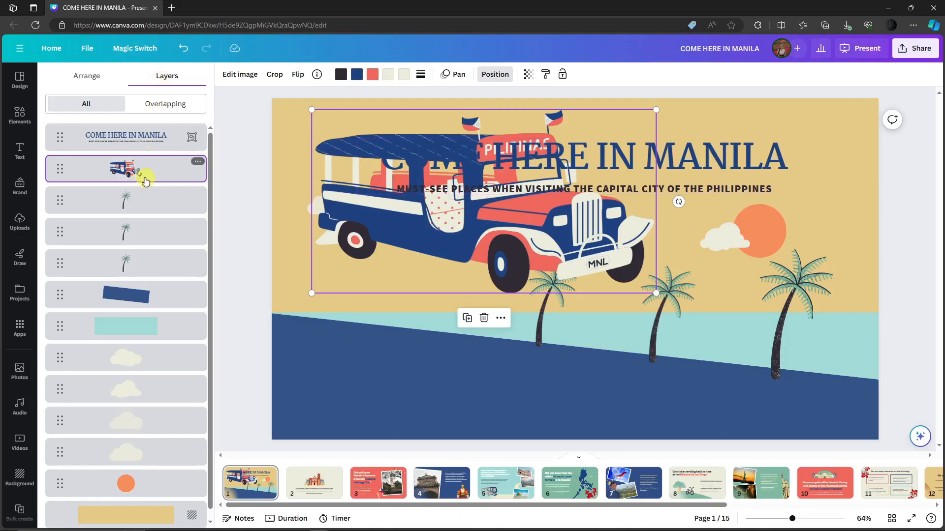
left_click_drag(159, 172, 159, 134)
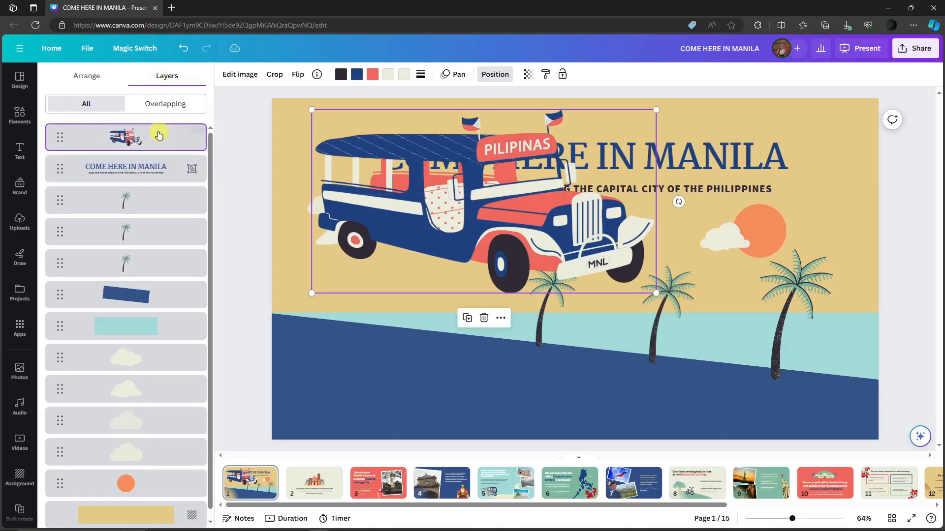
- Put the jeepney's layer back behind the title group and move the vehicle below the cover text
left_click_drag(527, 233, 630, 228)
left_click_drag(153, 143, 158, 174)
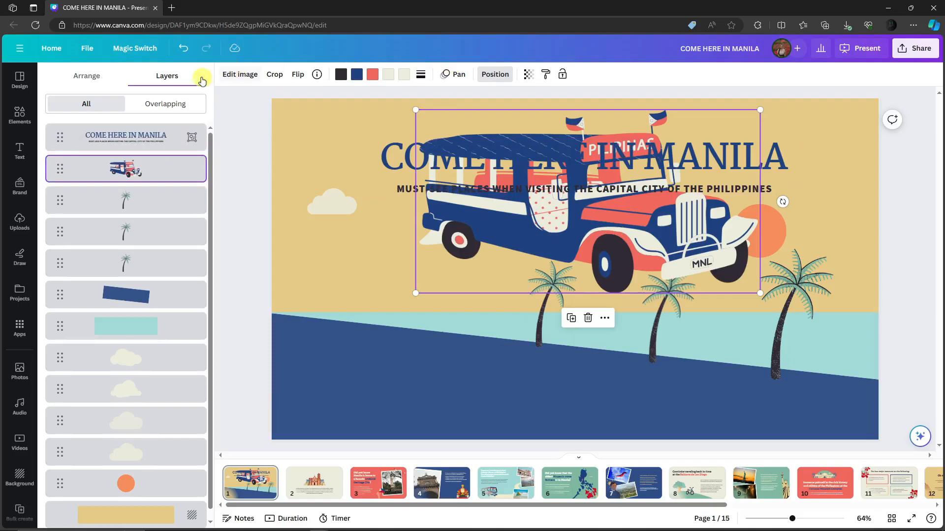
left_click_drag(512, 232, 393, 345)
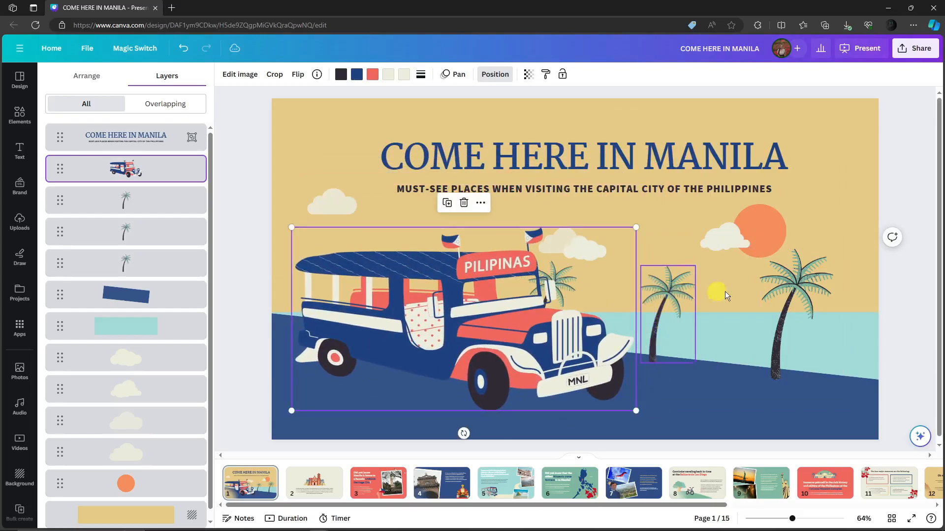
- Move the jeepney over the three palm trees, place its layer behind them, and shift the largest palm onto the jeepney's hood
left_click_drag(473, 333, 685, 323)
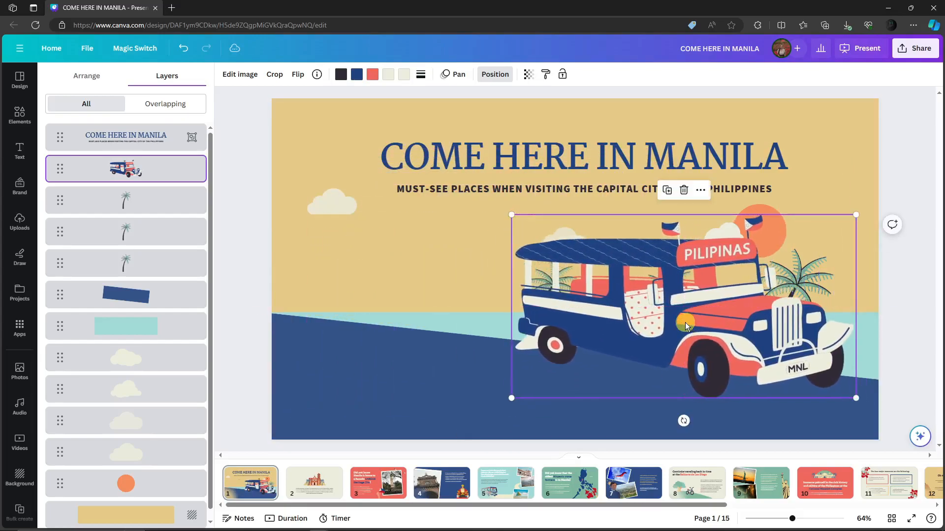
left_click_drag(139, 187, 154, 219)
left_click_drag(799, 326, 756, 285)
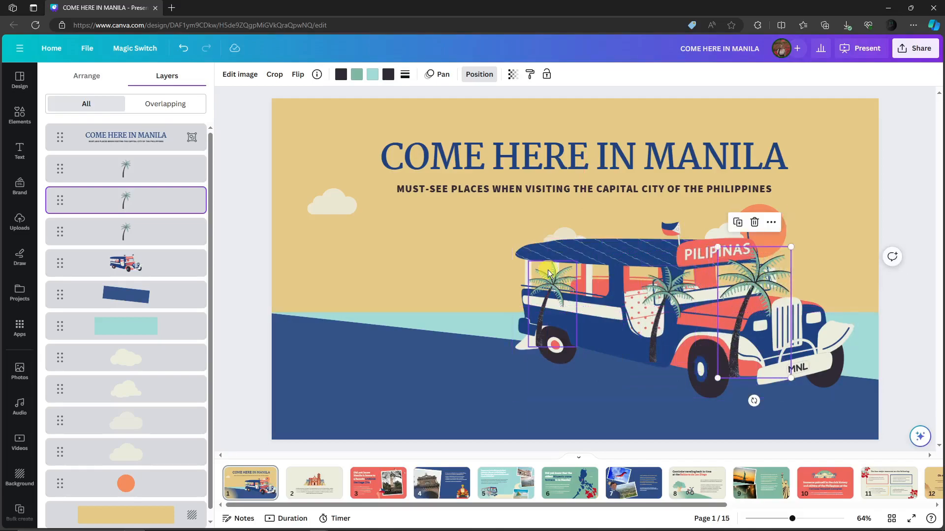
- Shift the small palm at the jeepney's rear slightly and send it backward behind the vehicle
left_click(561, 283)
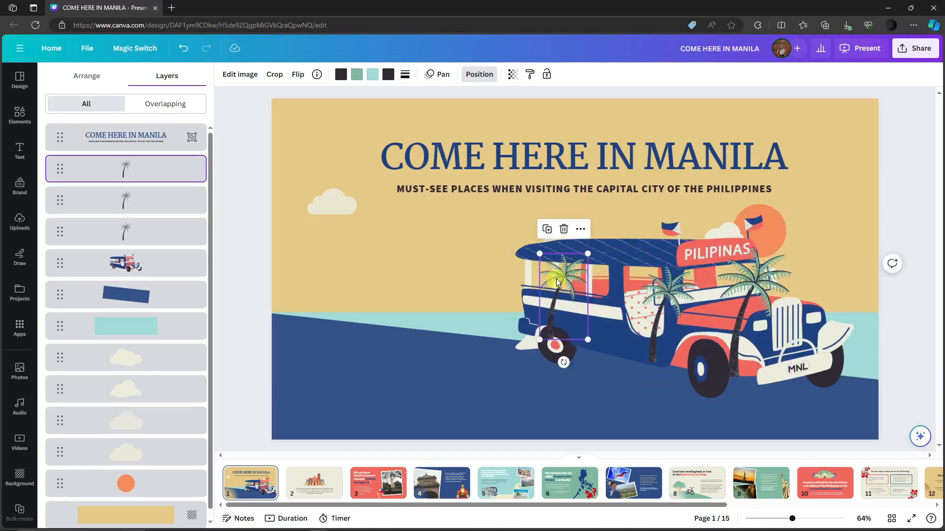
right_click(556, 280)
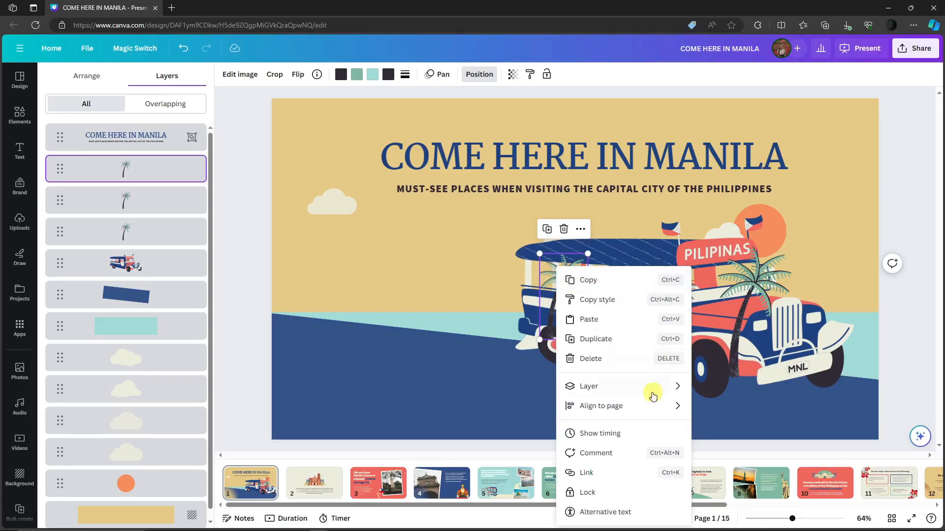
mouse_move(649, 415)
mouse_move(622, 386)
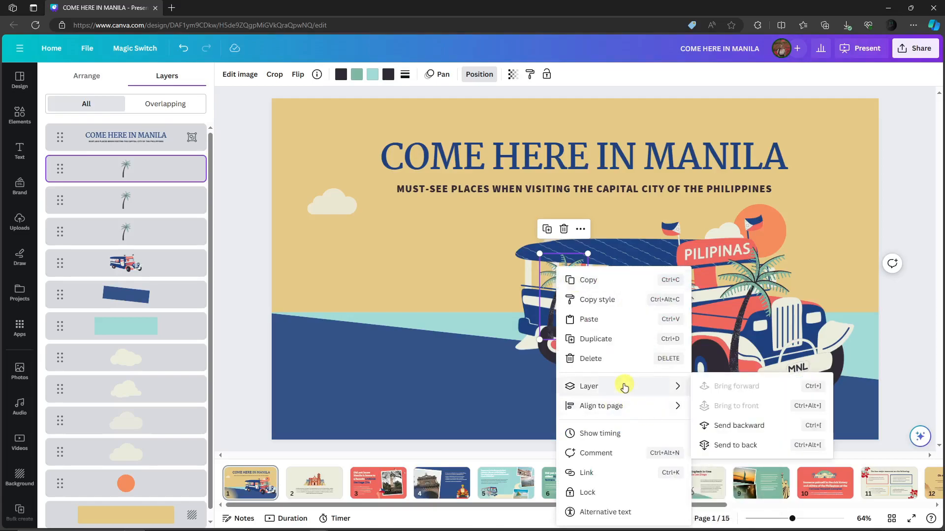
left_click(736, 426)
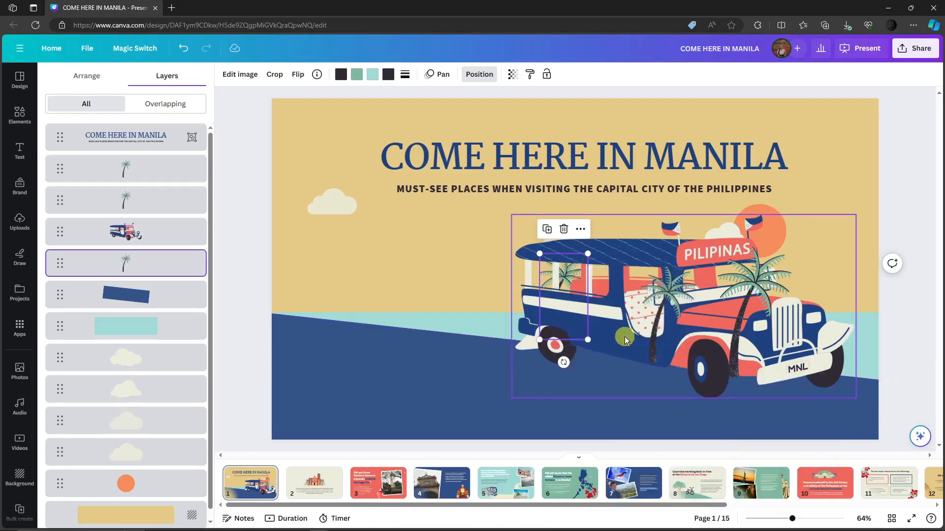
left_click(619, 255)
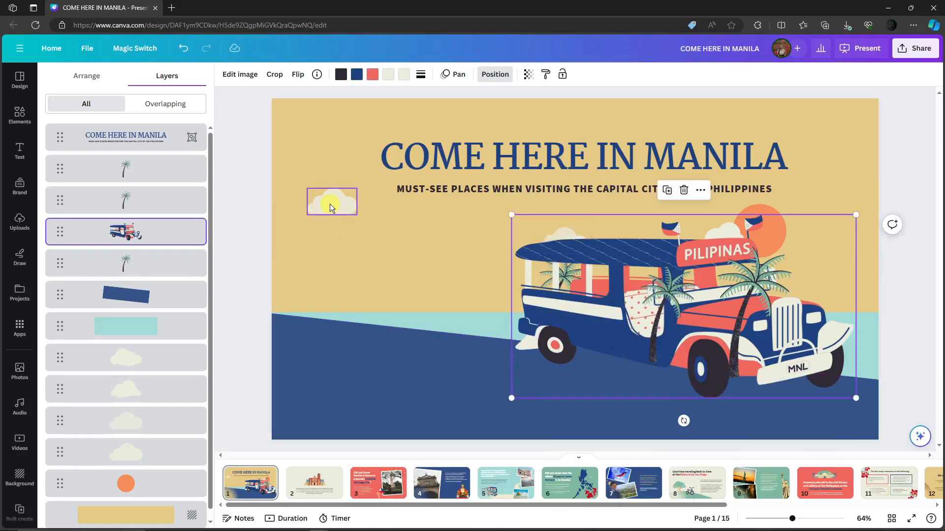
scroll(149, 315, "down", 1)
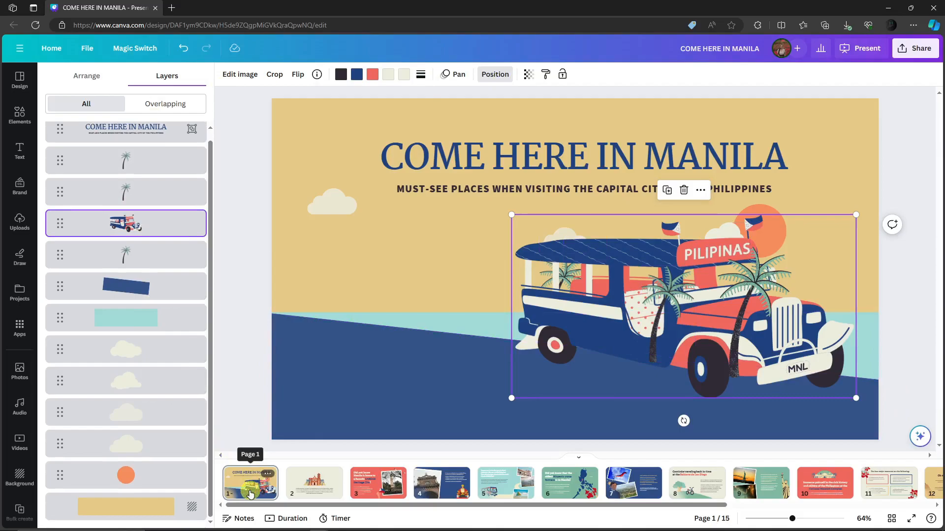
- On page 2, raise the tan hill's layer above the palm trees and church, and return to page 1
left_click(315, 483)
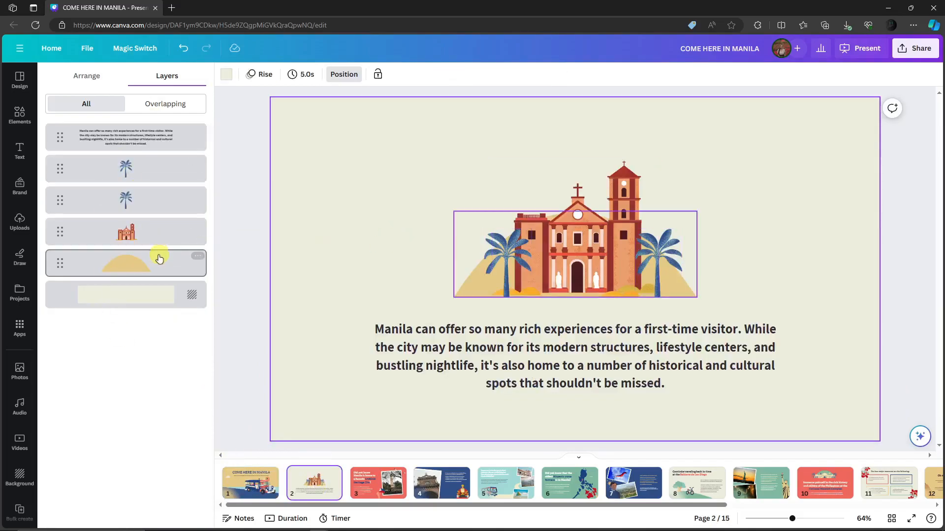
left_click_drag(156, 267, 163, 175)
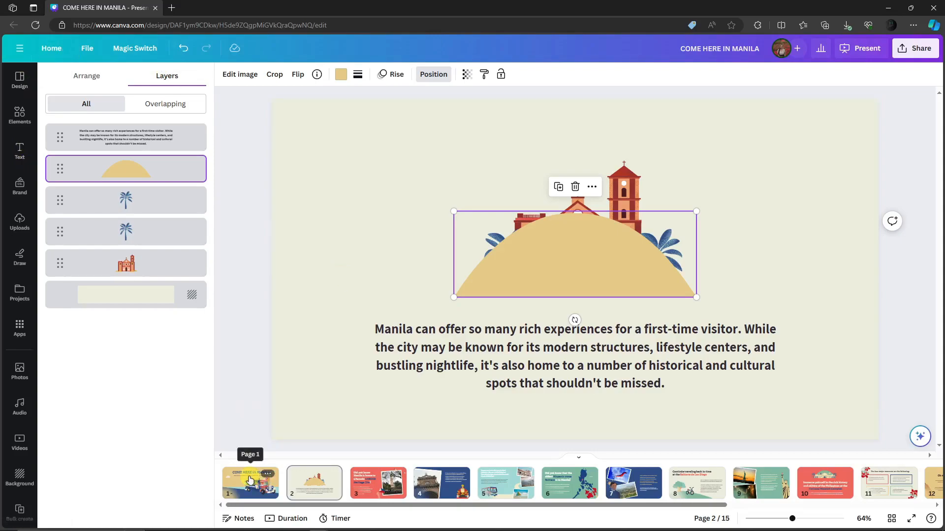
left_click(266, 476)
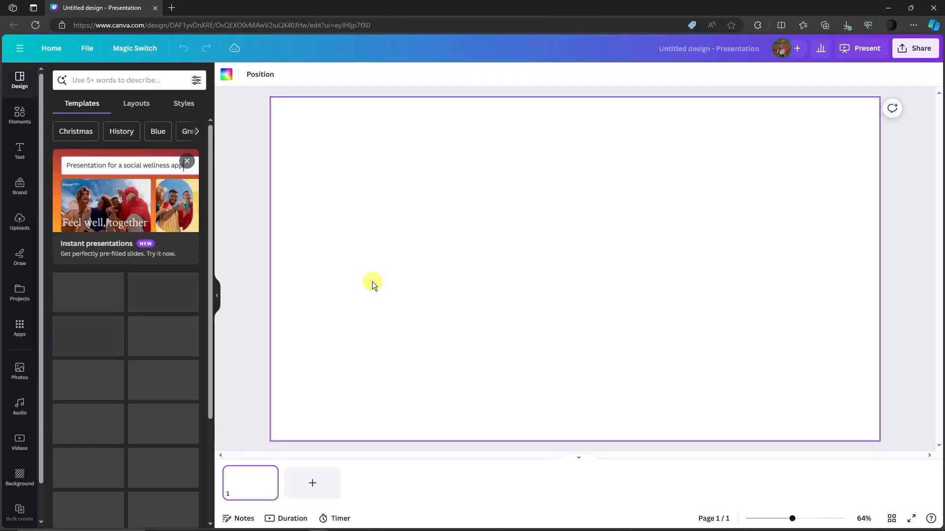
- Browse the layouts for the blank presentation, including the Column and Area chart categories, and clear the category filter
left_click(133, 105)
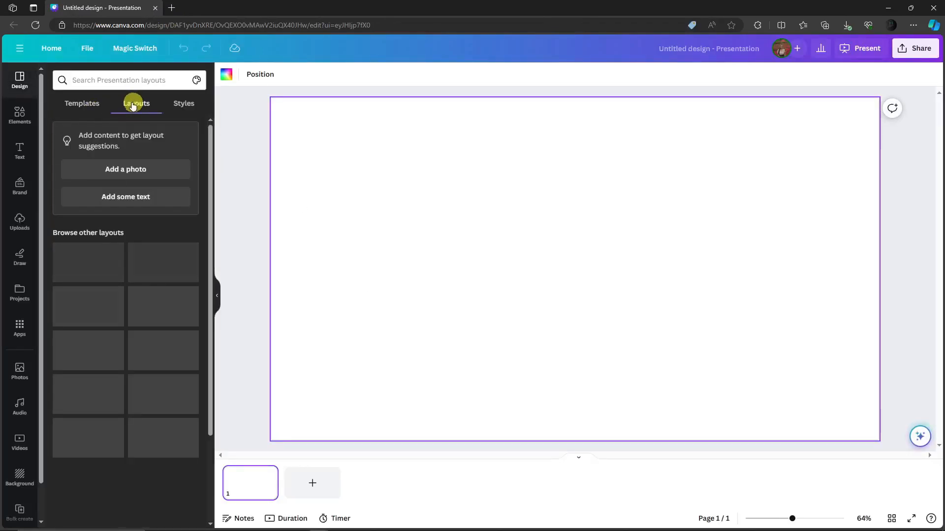
scroll(156, 323, "down", 2)
scroll(152, 310, "down", 2)
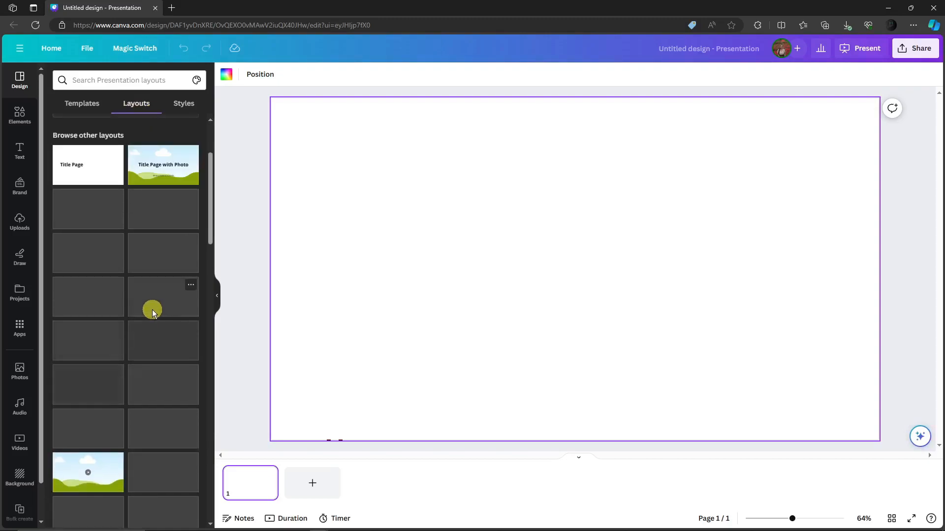
scroll(149, 215, "up", 4)
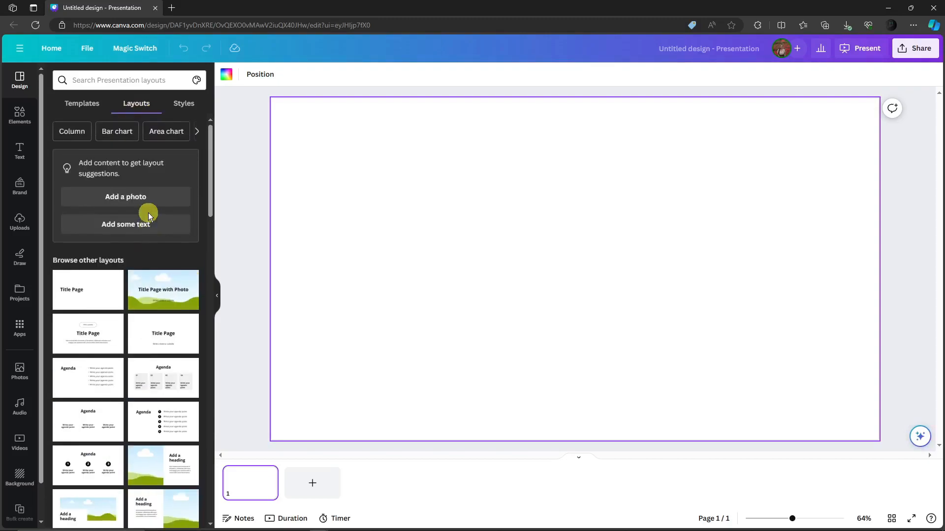
left_click(107, 137)
left_click(73, 139)
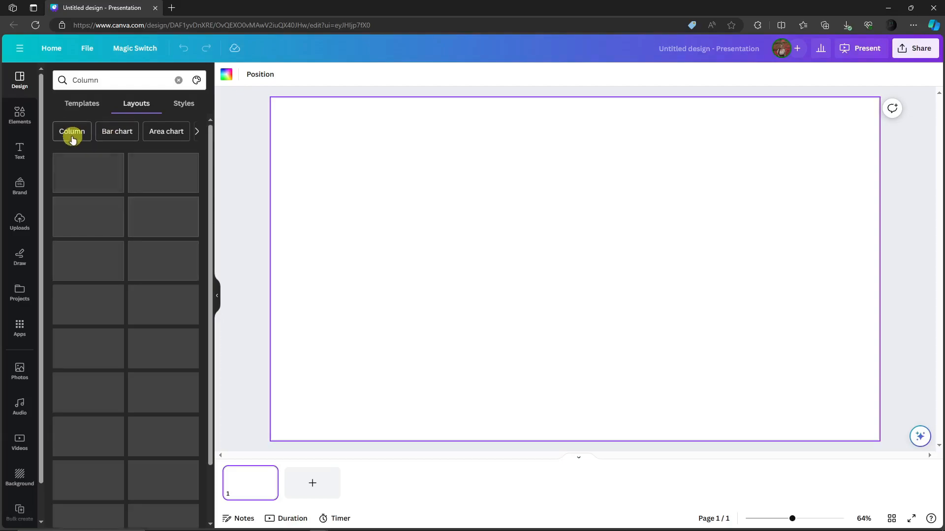
left_click(175, 137)
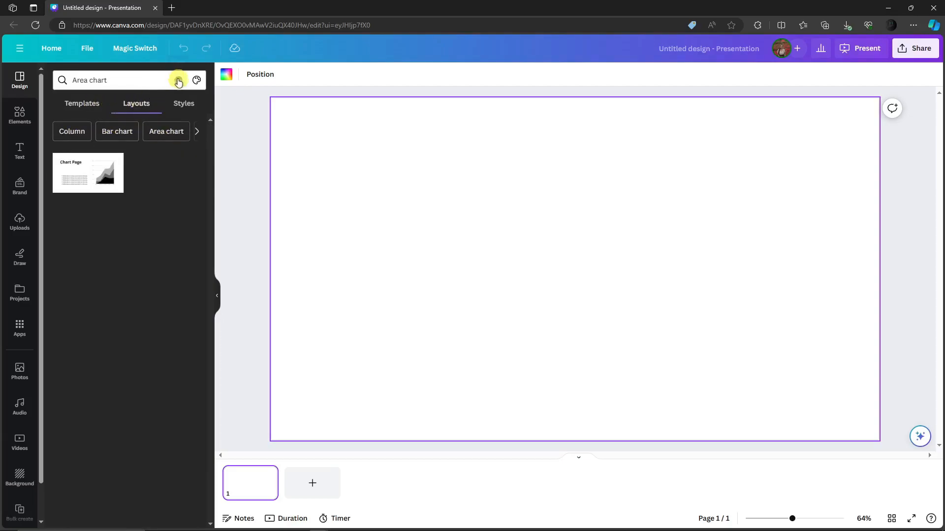
left_click(179, 81)
scroll(183, 338, "down", 10)
scroll(154, 316, "down", 6)
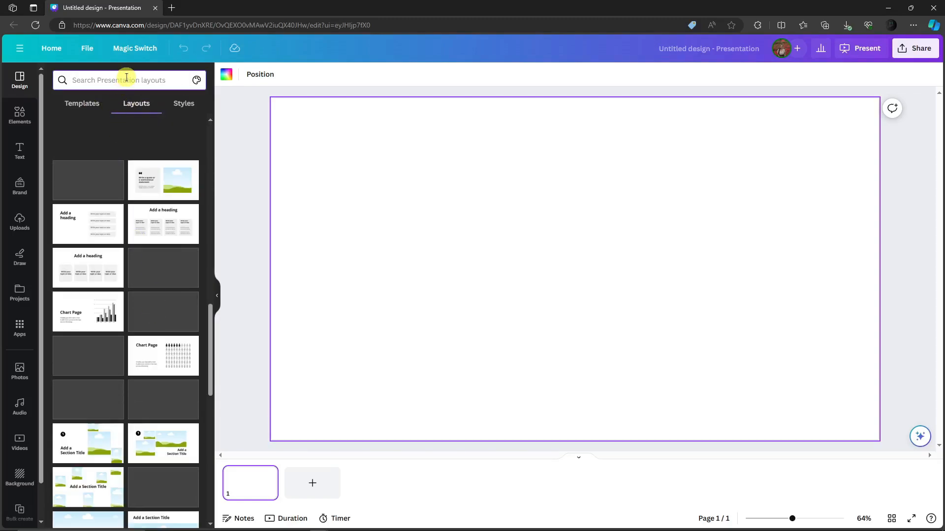
- Search the layouts for "classroom" and apply the cover page of the suggested Classroom Orientation template to the blank page
type("cal")
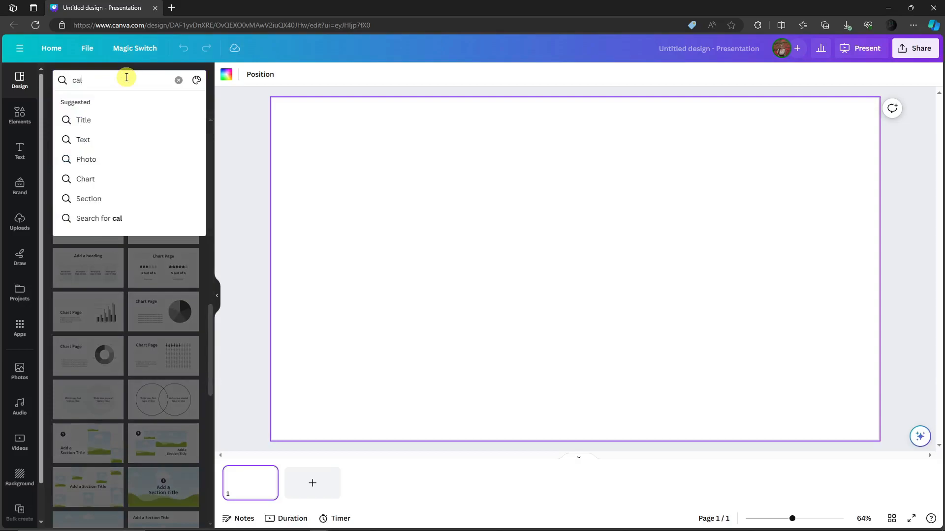
type("asroom")
key("Return")
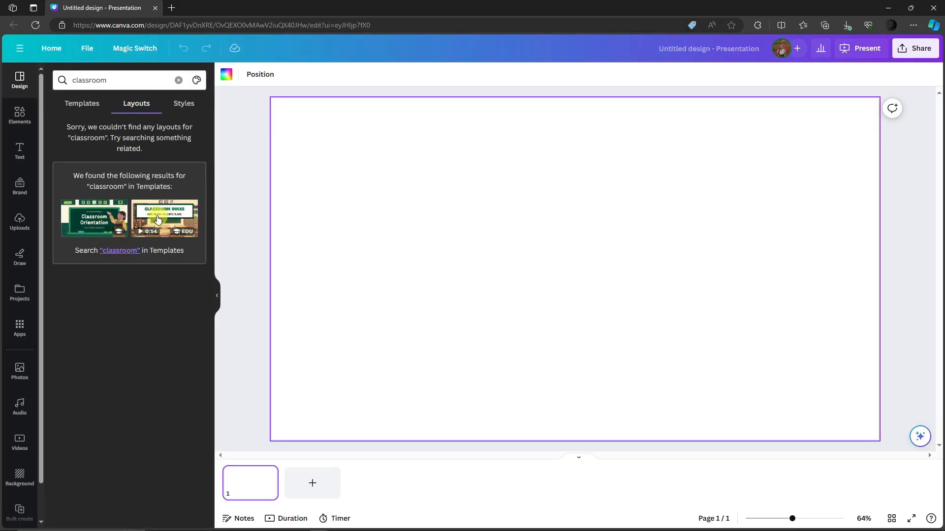
left_click(109, 222)
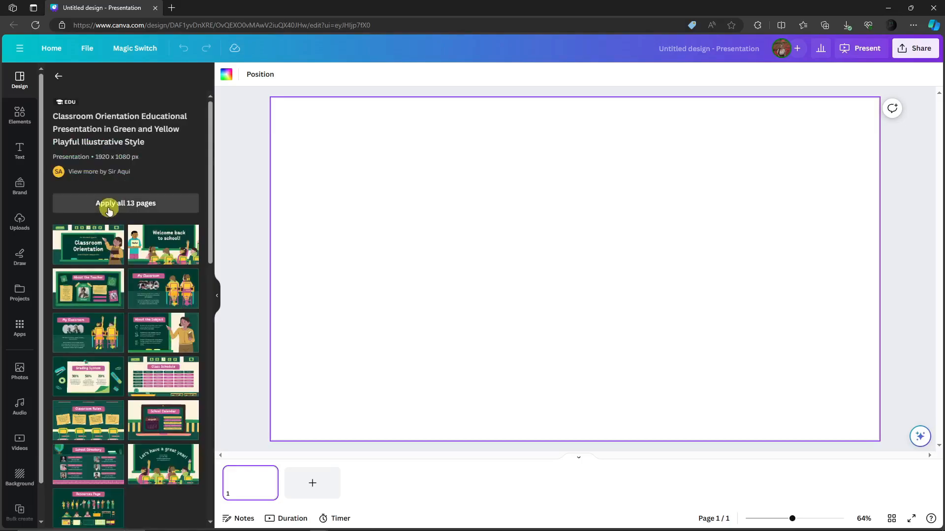
left_click_drag(95, 244, 335, 222)
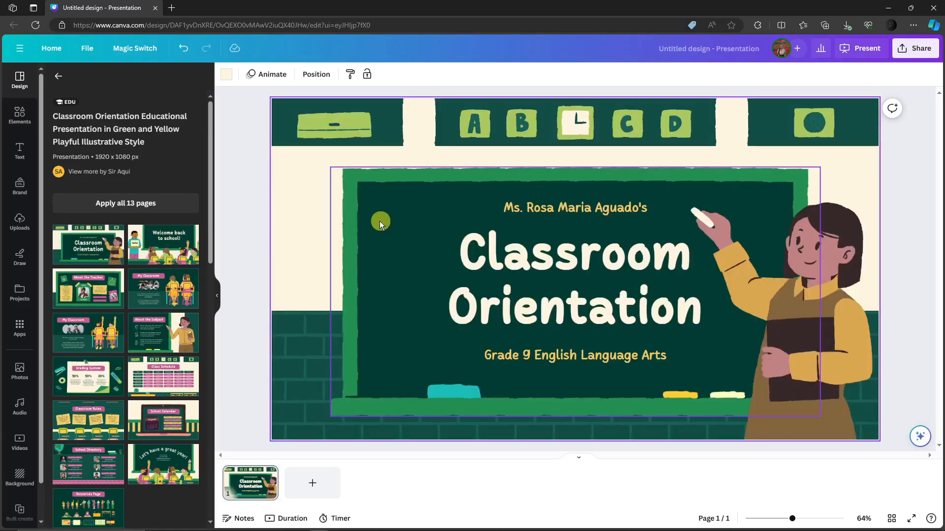
left_click(58, 76)
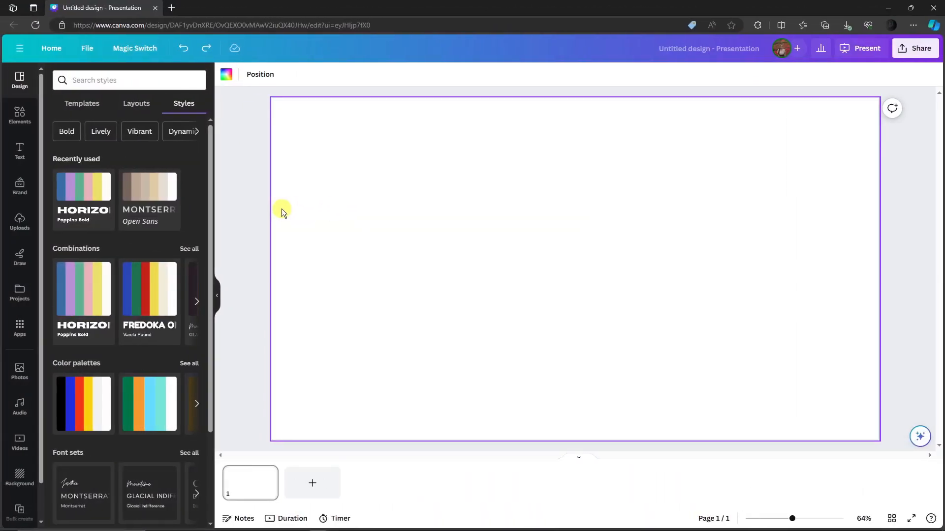
- Look through the title, agenda, heading and section layouts offered for the blank page
left_click(97, 101)
left_click(138, 105)
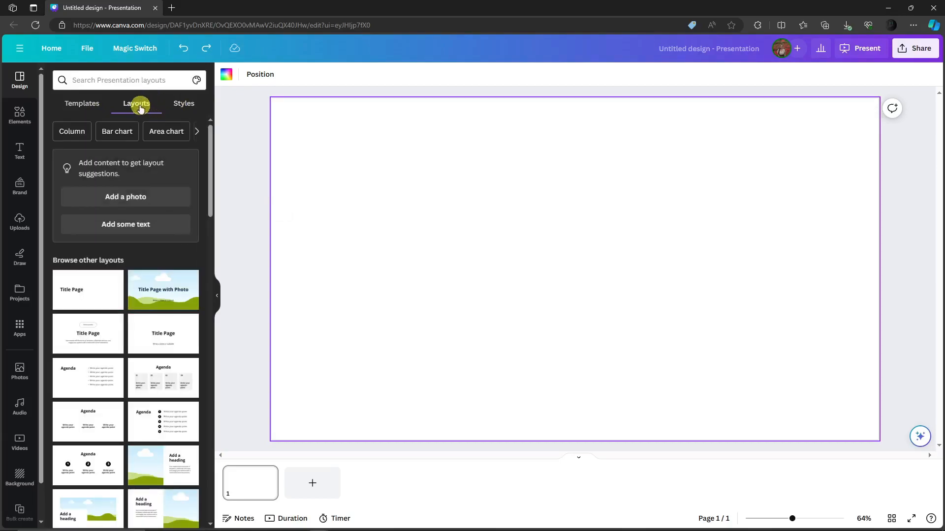
scroll(138, 315, "down", 15)
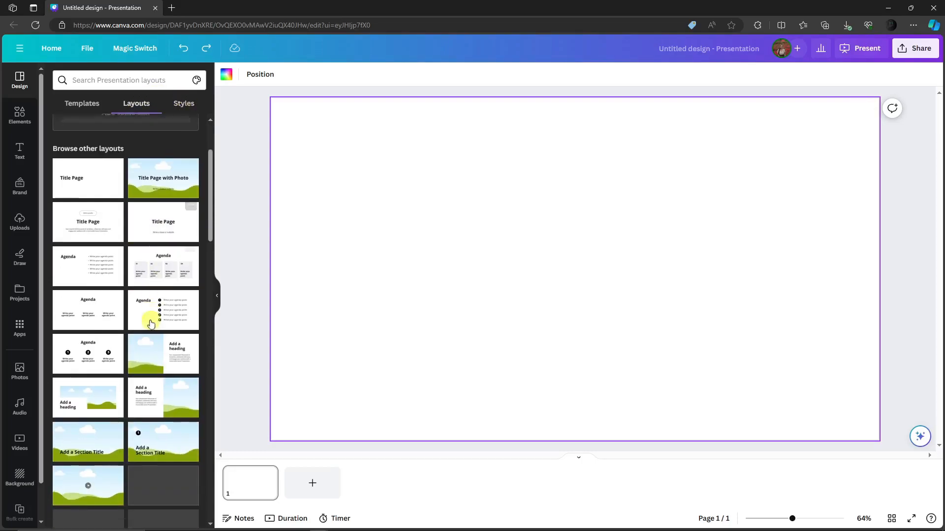
scroll(129, 310, "up", 15)
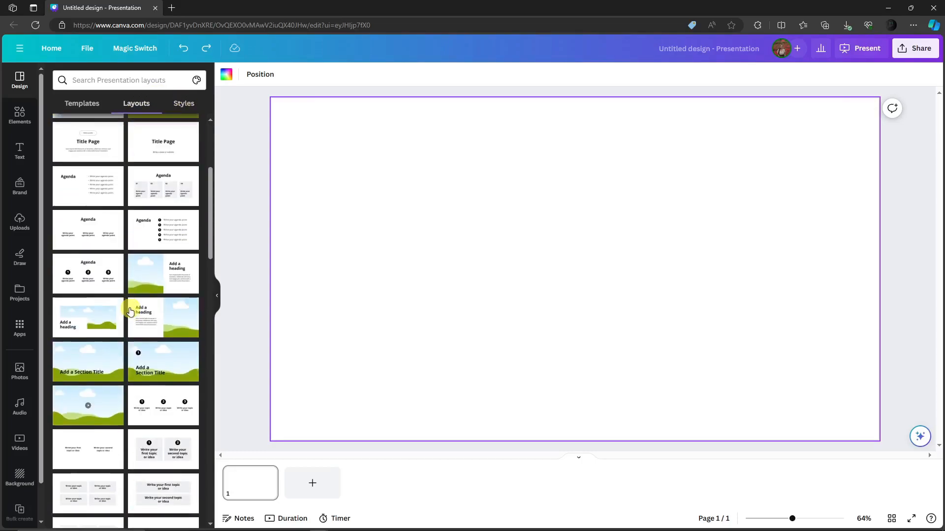
scroll(127, 309, "down", 2)
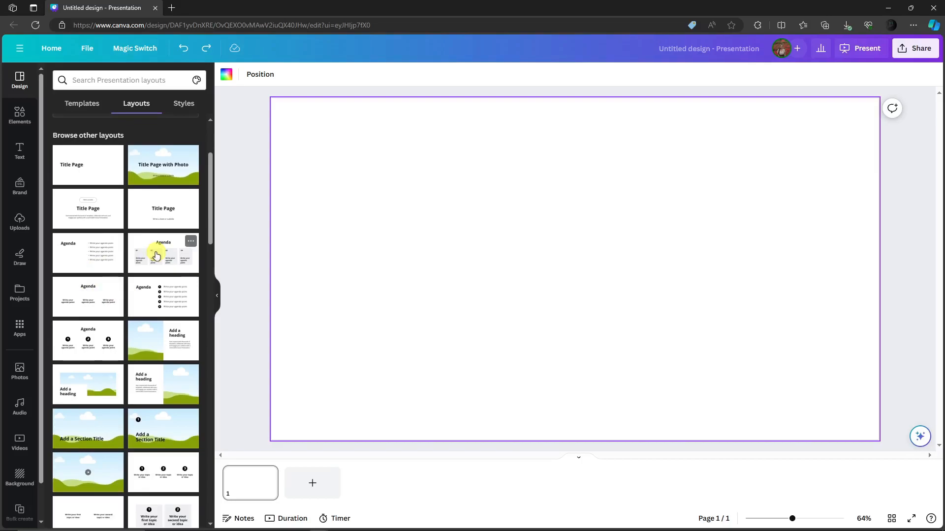
scroll(128, 305, "down", 4)
scroll(149, 269, "down", 4)
scroll(148, 268, "up", 8)
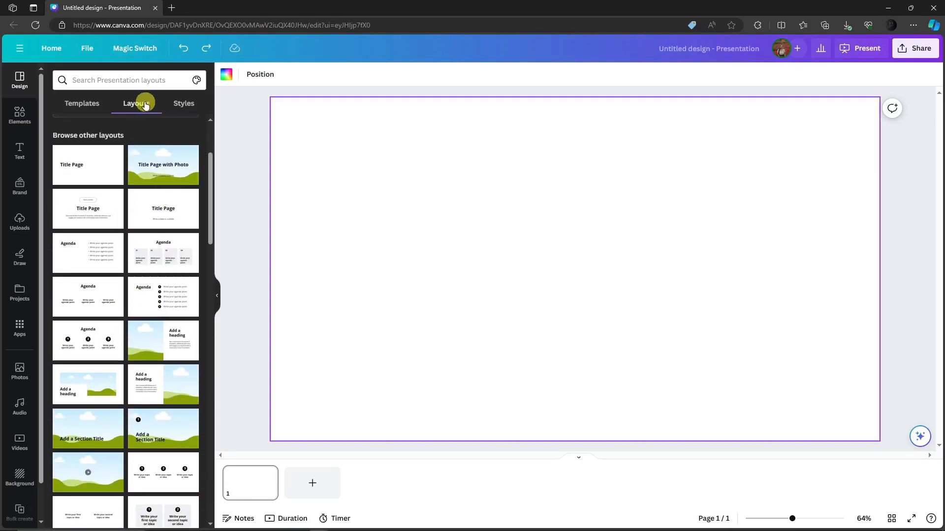
- Browse the presentation styles and apply the recently used multicolour style with Poppins Bold to the blank page
left_click(179, 106)
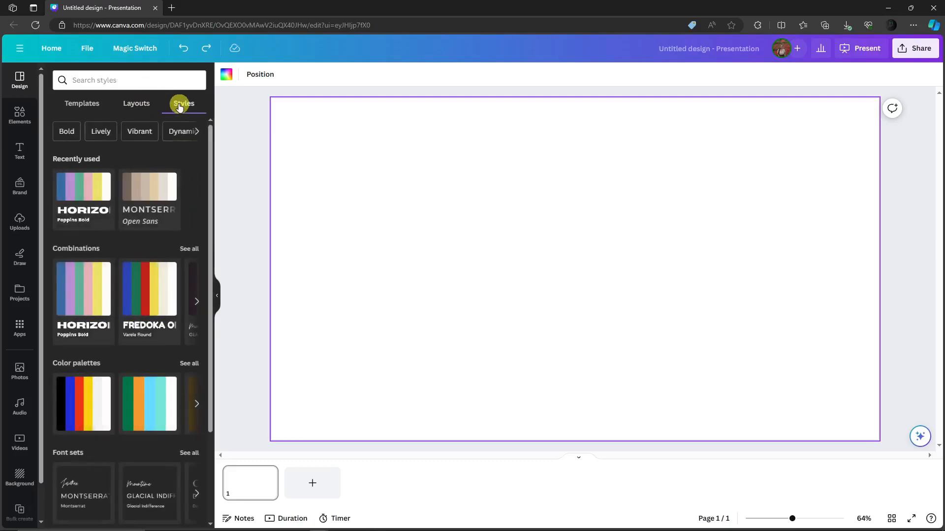
scroll(105, 316, "down", 3)
scroll(115, 317, "up", 3)
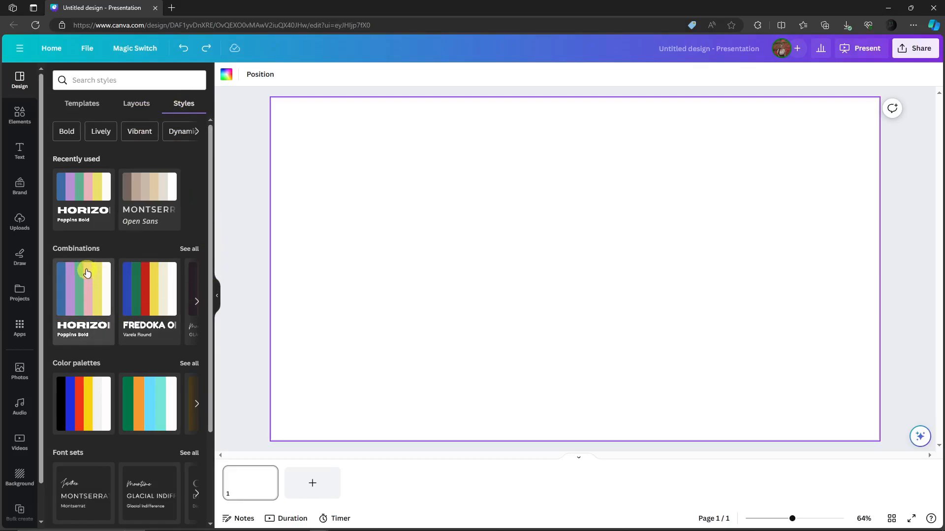
left_click(84, 187)
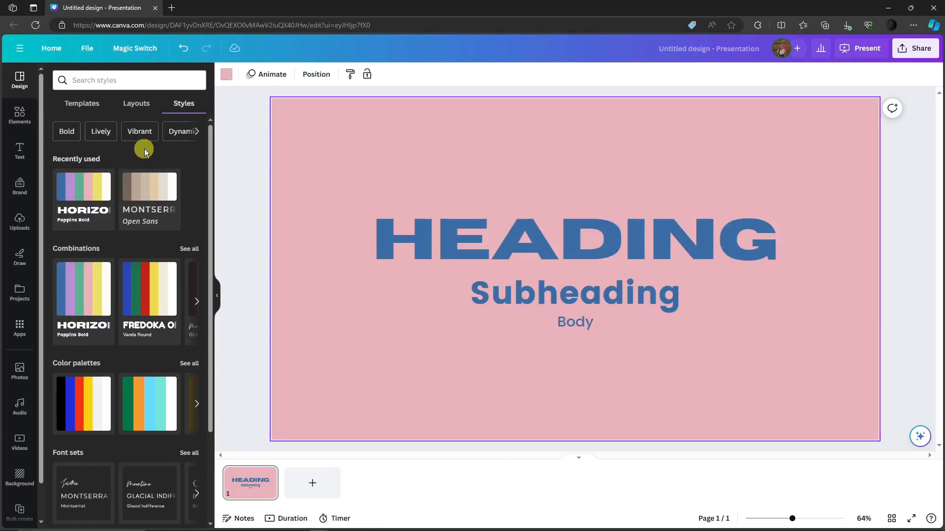
- Try the suggested layouts on the styled page and apply the one with blue diagonal stripes
left_click(138, 104)
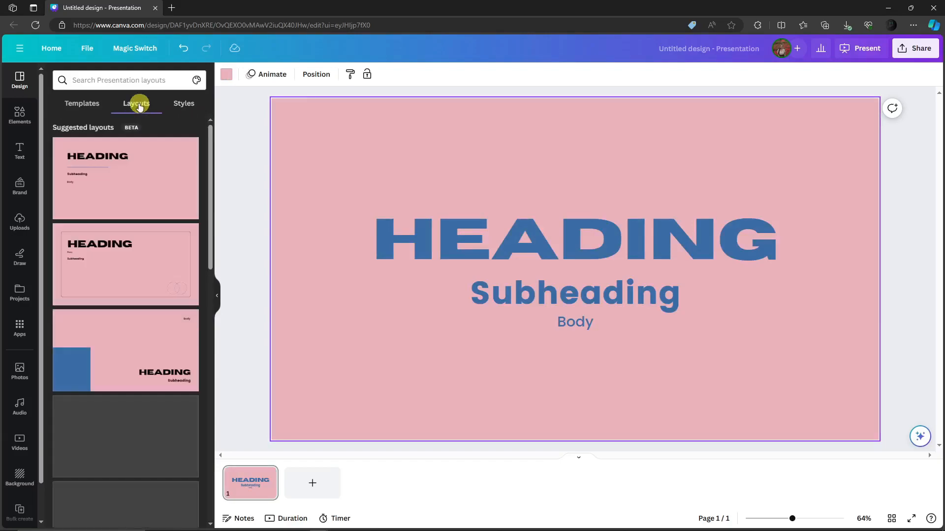
scroll(148, 268, "down", 2)
left_click(150, 211)
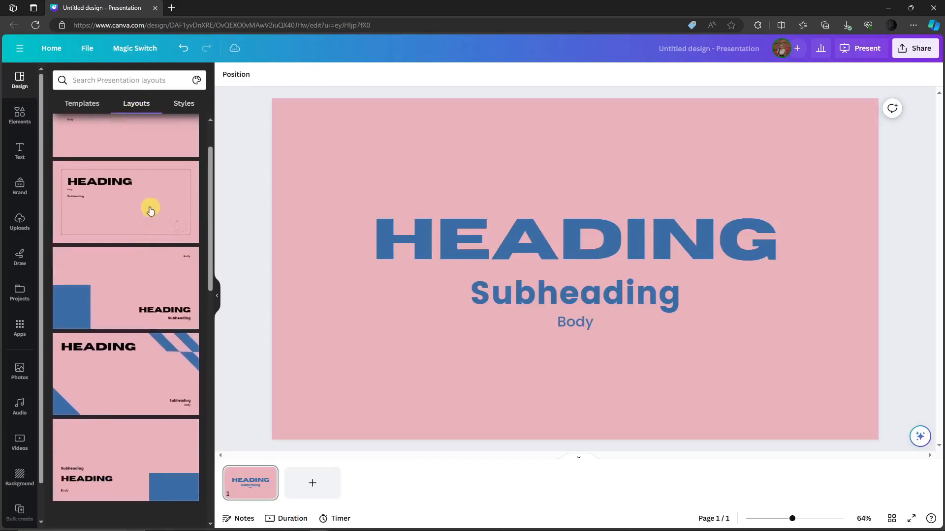
left_click(144, 294)
left_click(147, 354)
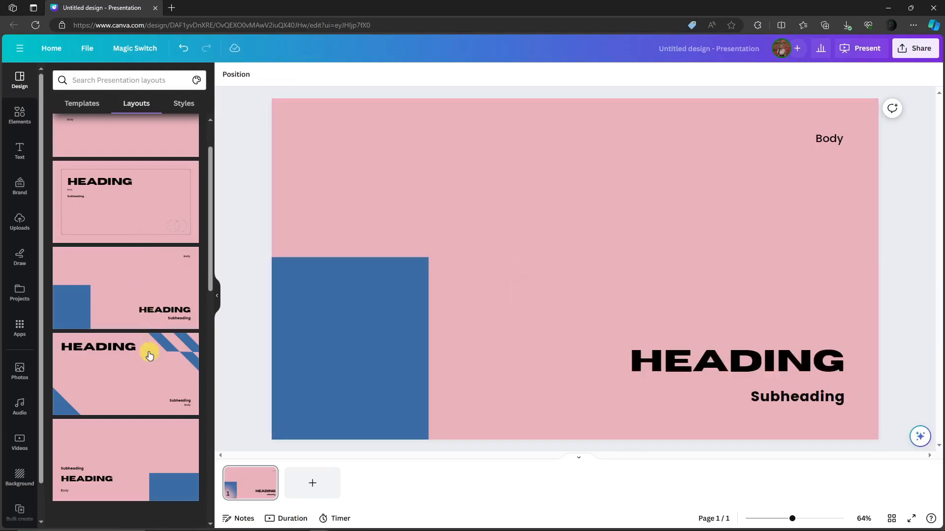
- Add pages 2 and 3, applying the four-card Agenda layout to page 3 and the bulleted Agenda layout to page 2
left_click(312, 486)
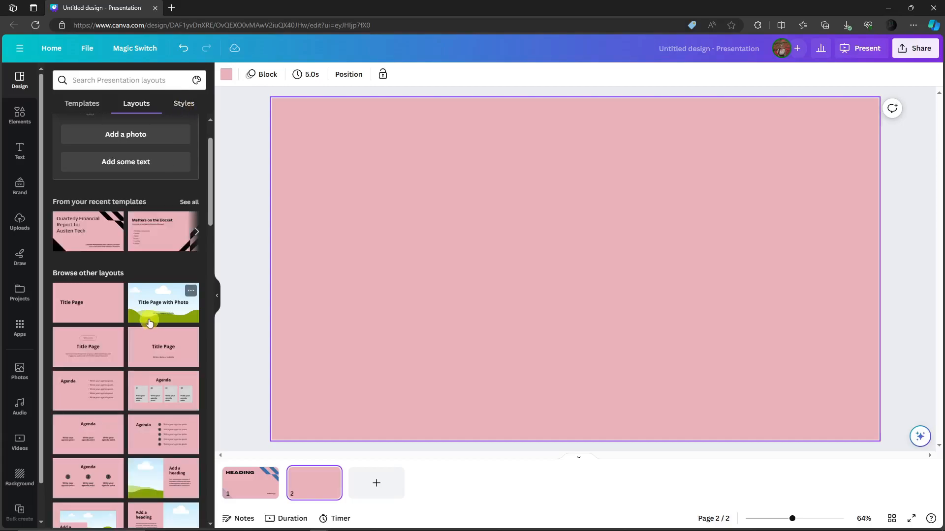
left_click(371, 486)
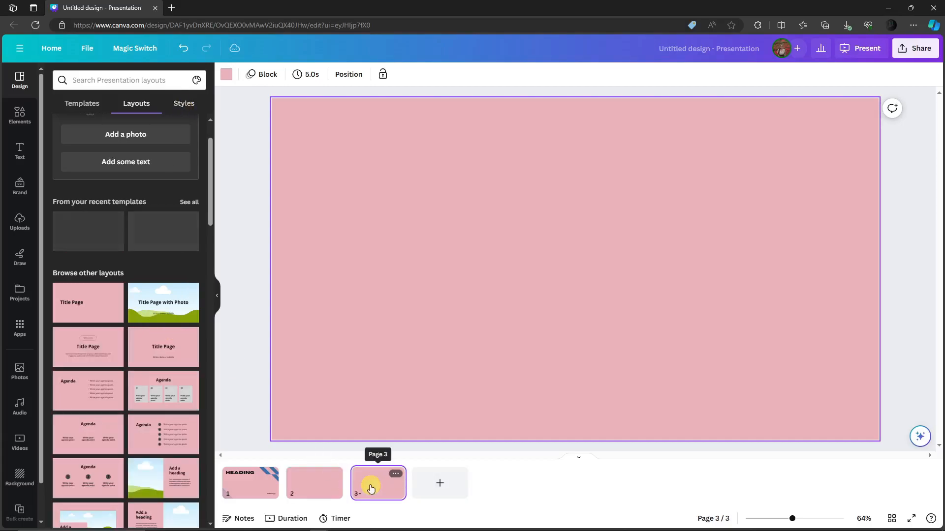
left_click(156, 392)
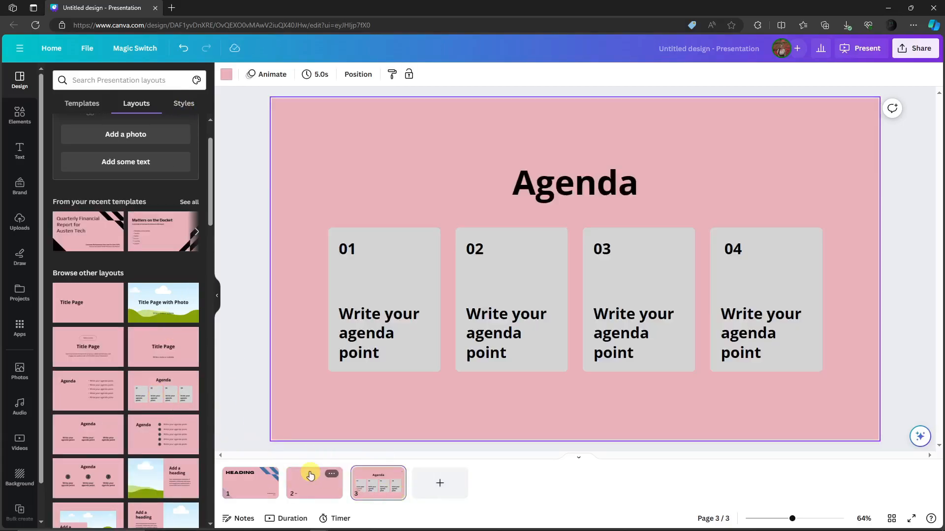
left_click(313, 482)
left_click(139, 481)
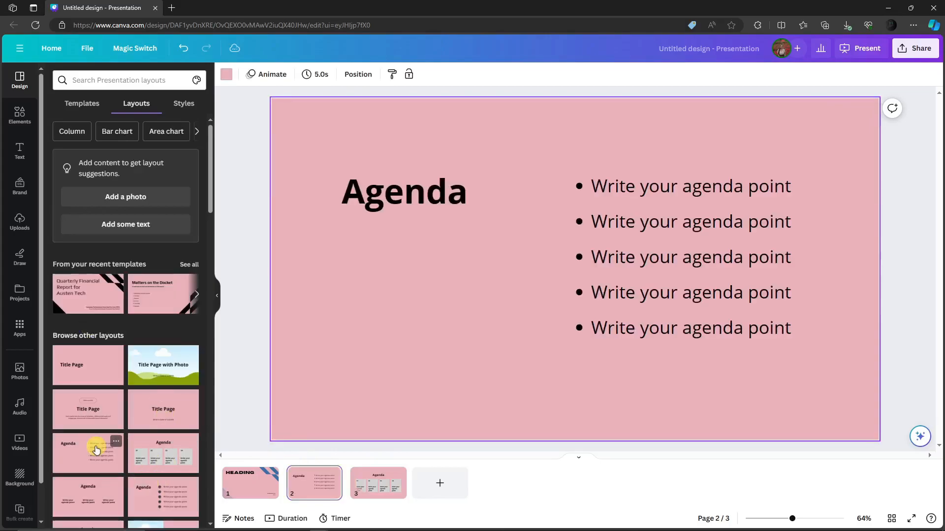
- Delete the heading page and both Agenda pages to leave one blank page
left_click(249, 483)
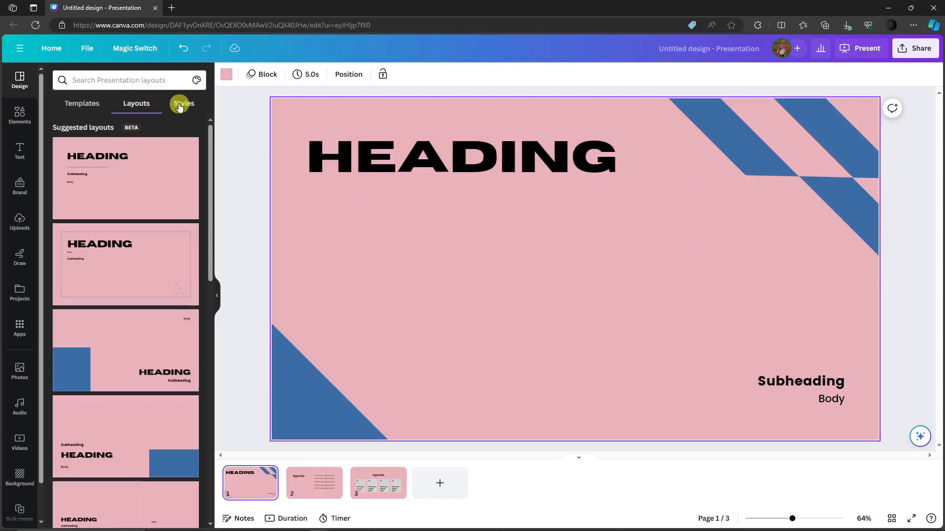
left_click(268, 473)
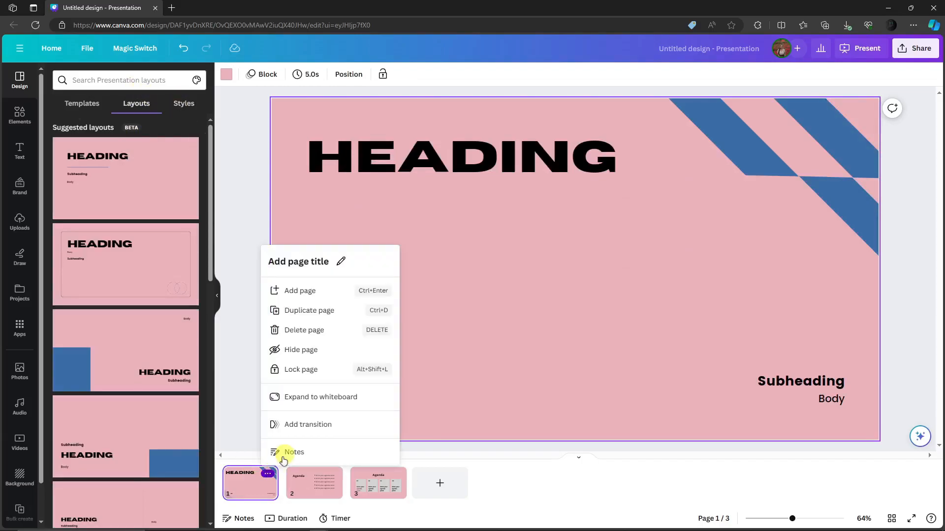
left_click(298, 329)
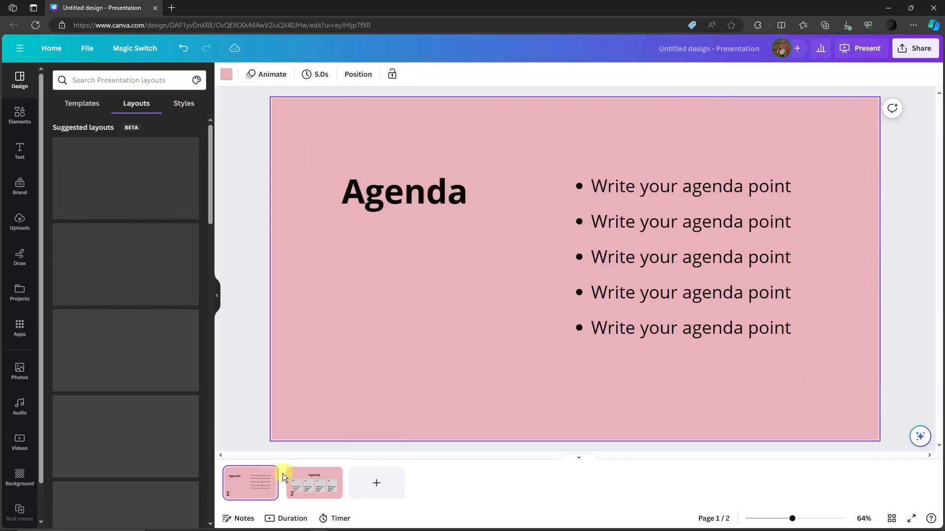
left_click(268, 474)
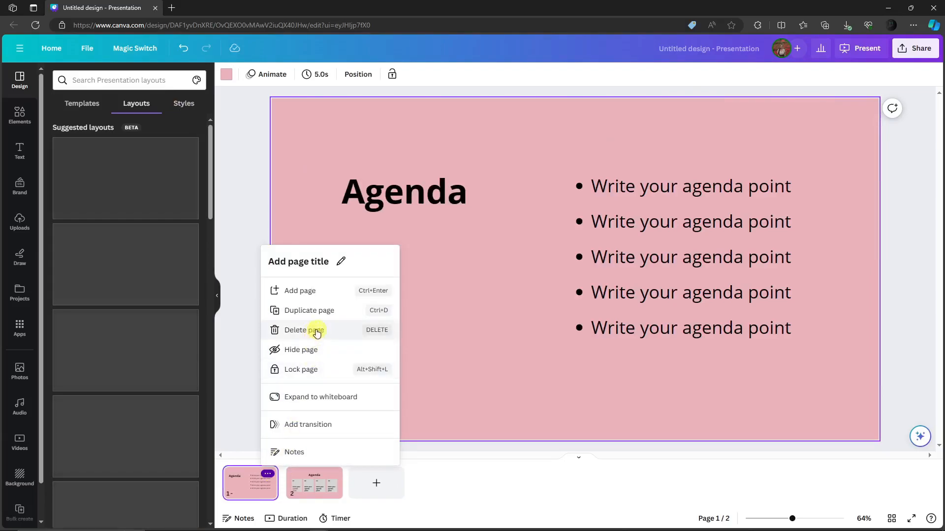
left_click(316, 334)
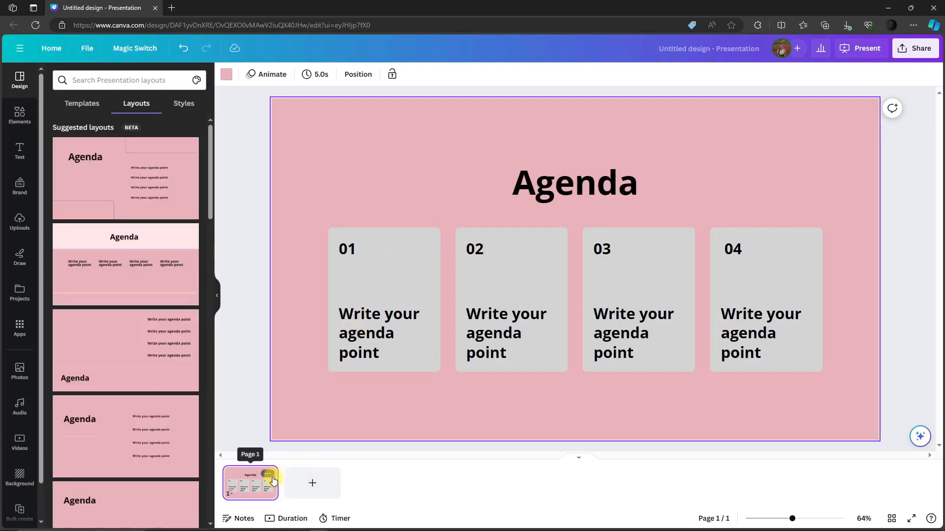
left_click(268, 474)
left_click(304, 331)
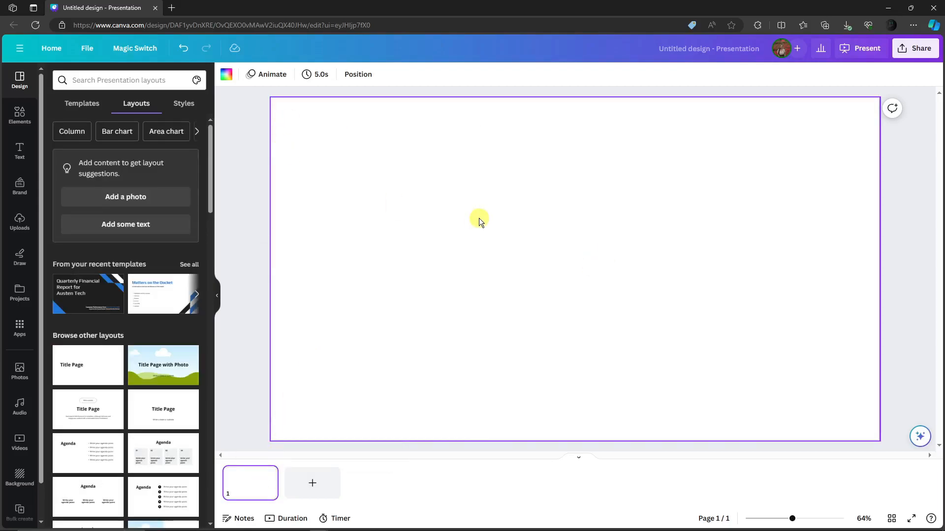
- Find the Charts category among the design elements and open its full collection
left_click(19, 115)
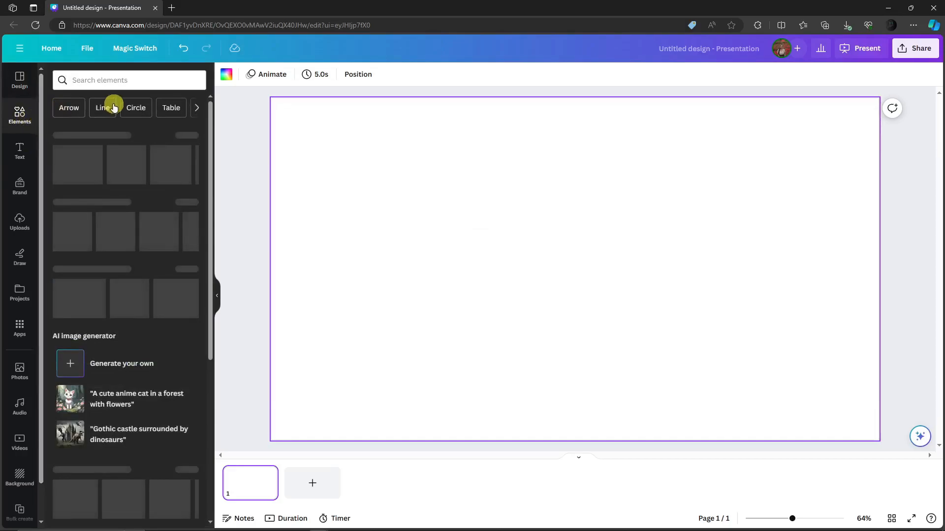
scroll(174, 240, "down", 10)
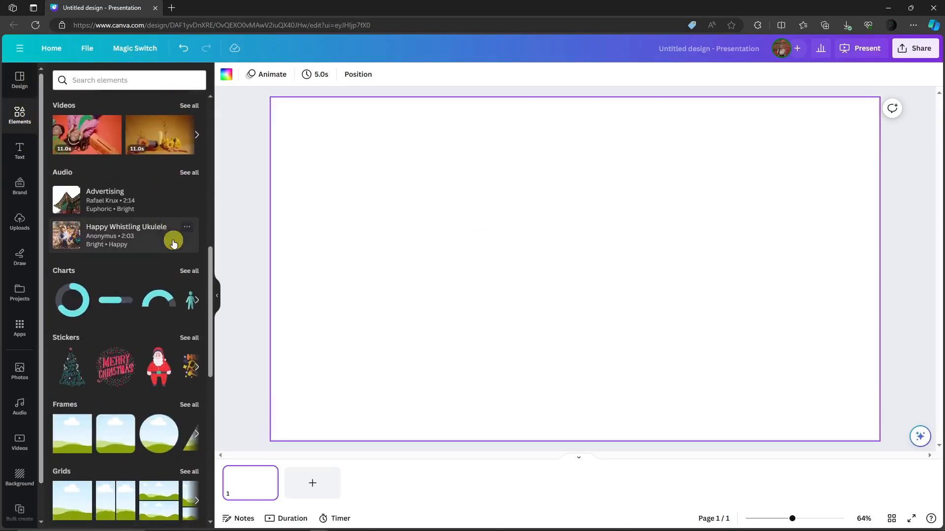
left_click(188, 270)
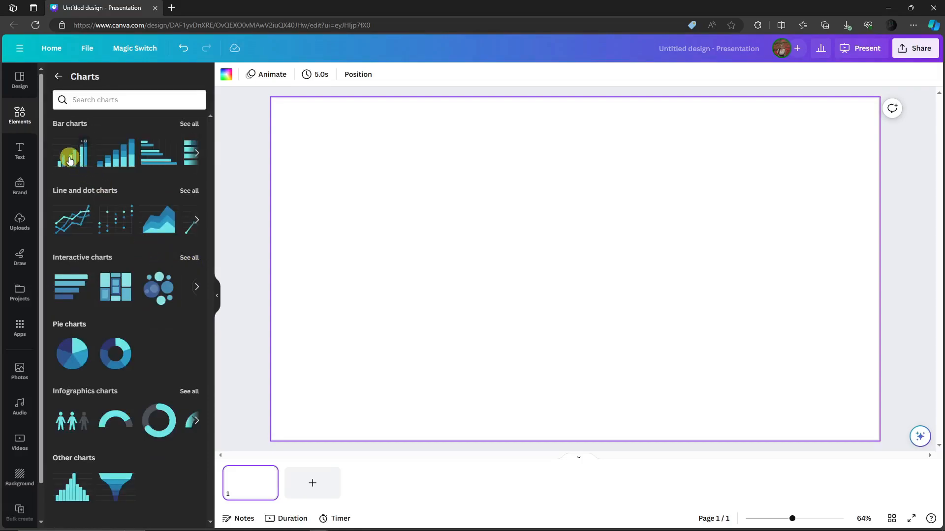
- Insert the first bar chart, move it to the page's upper-left corner and enlarge it to the full page height
left_click(74, 157)
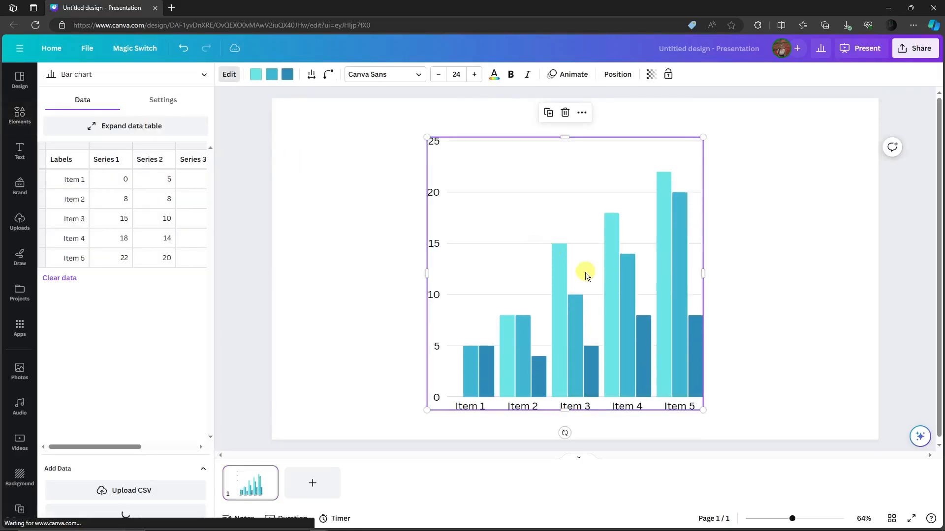
left_click_drag(506, 262, 448, 249)
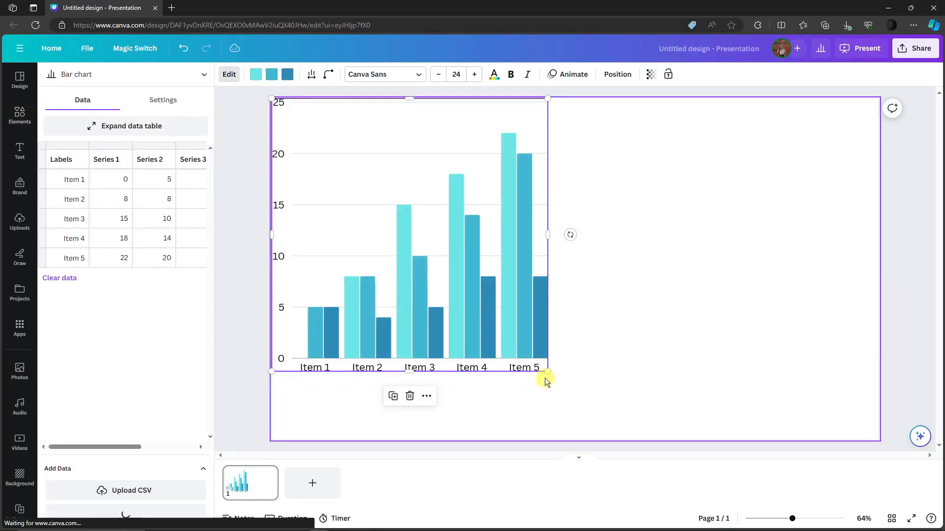
left_click_drag(550, 372, 631, 429)
left_click(660, 226)
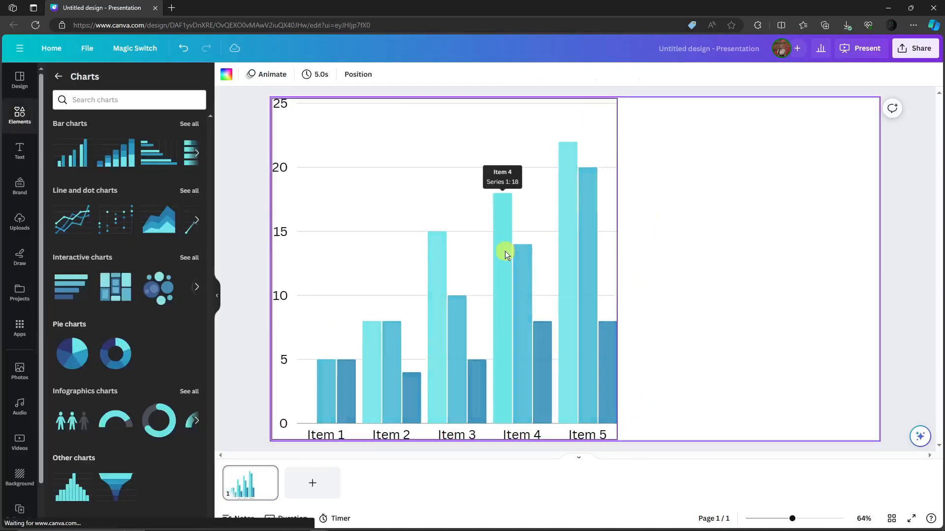
- Delete the bar chart from the page
left_click(512, 249)
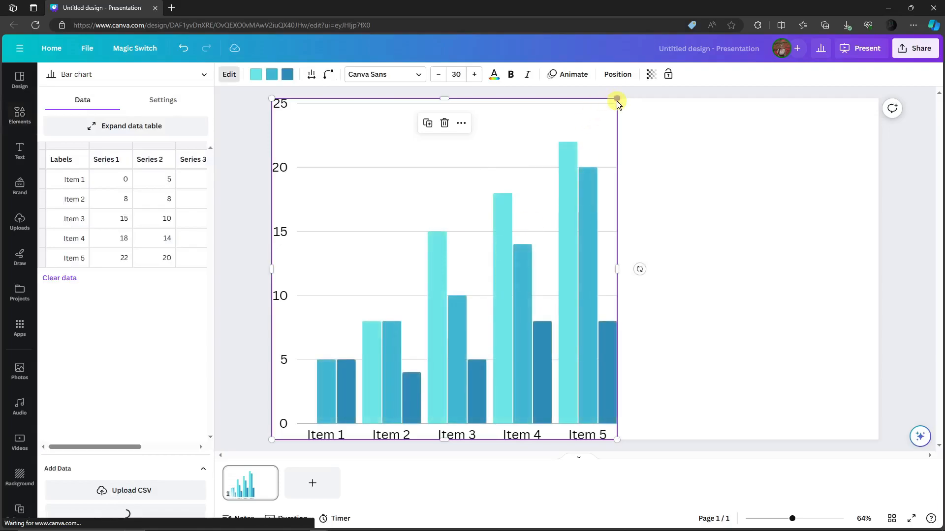
right_click(598, 125)
left_click(641, 199)
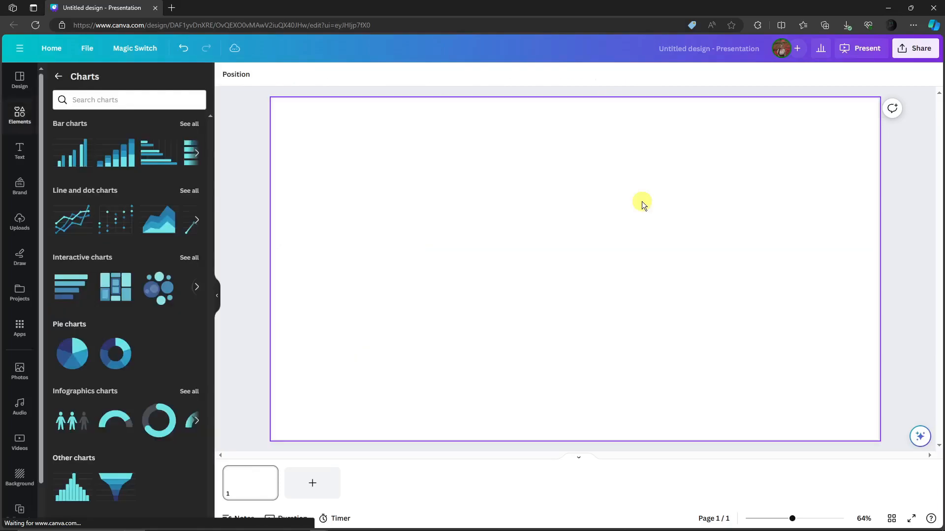
- Insert the interactive treemap chart and fit it against the page's right edge at full page height
left_click(111, 296)
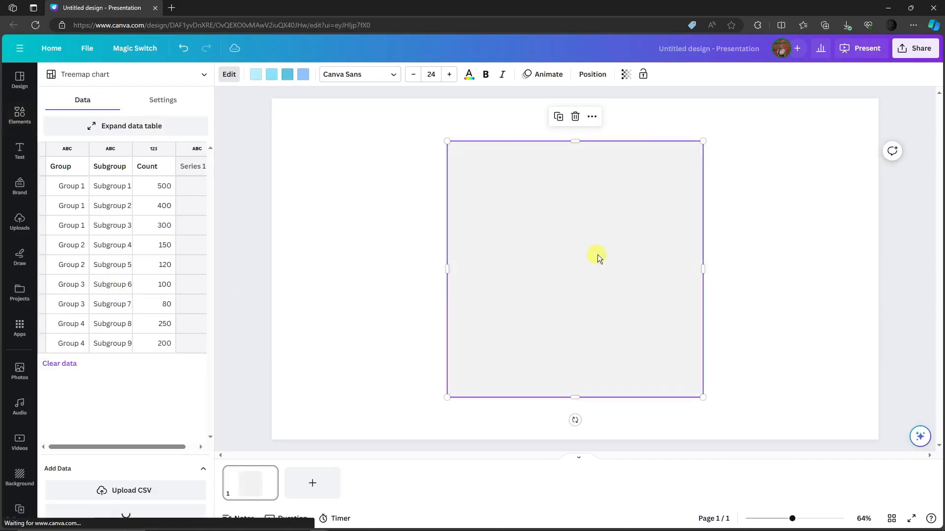
left_click_drag(563, 266, 723, 227)
left_click_drag(748, 353, 749, 429)
left_click_drag(623, 264, 594, 264)
left_click_drag(736, 427, 737, 439)
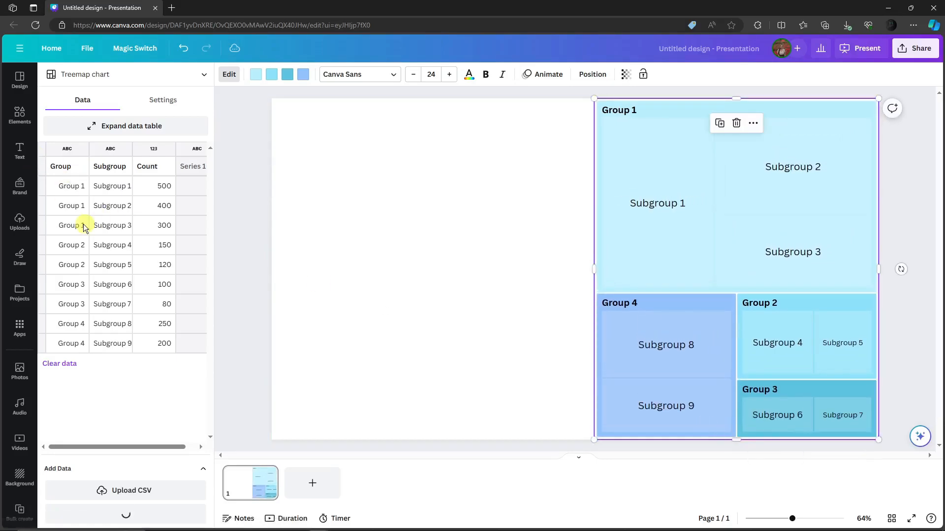
- Rename the three subgroups of Group 1 in the treemap data as DATA, TENNIS and BASKETBALL
double_click(118, 205)
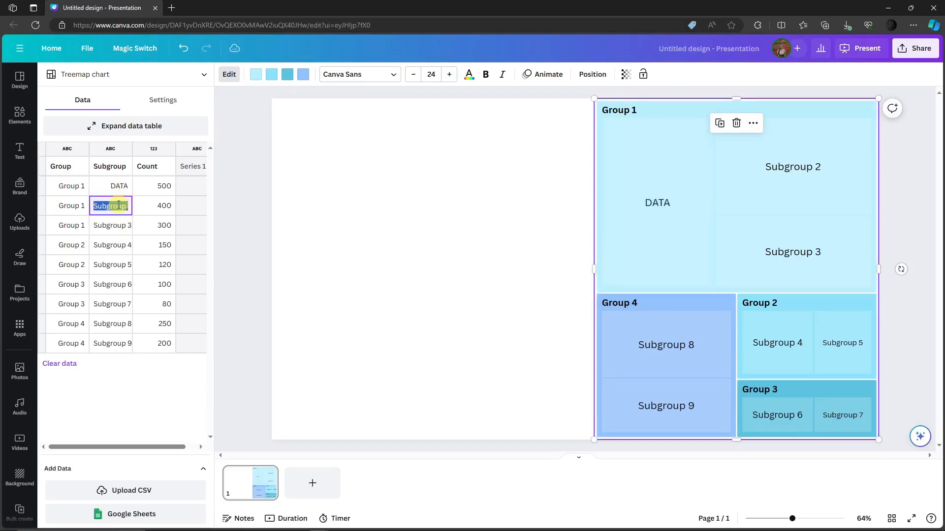
left_click(119, 230)
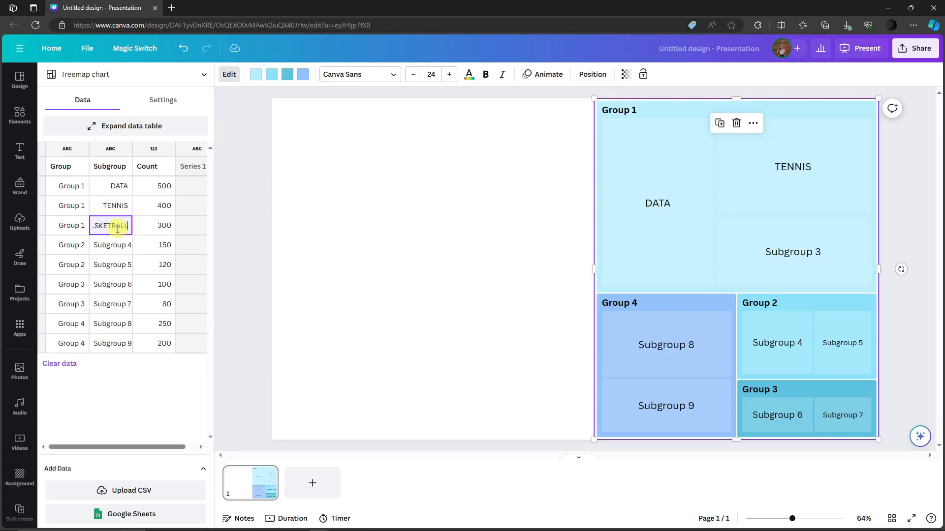
left_click(359, 314)
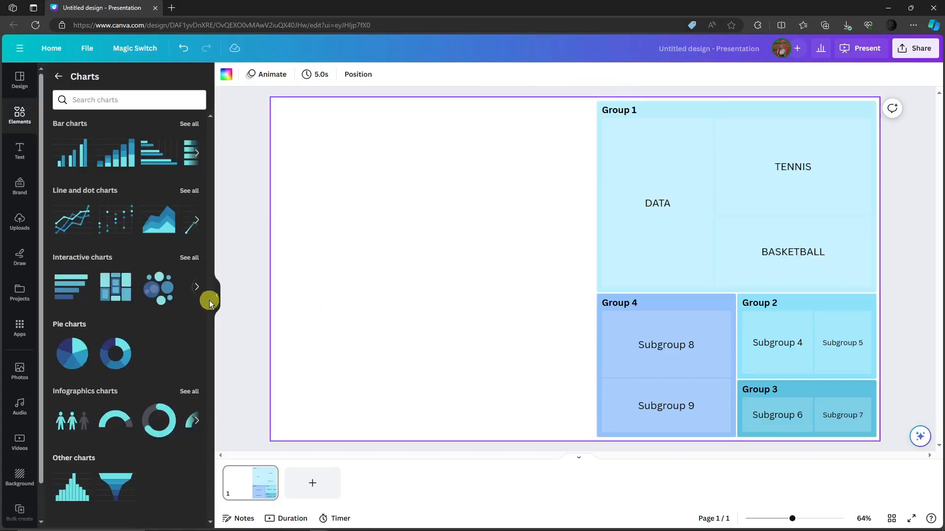
- Drill into Group 1 and its DATA block in the treemap, return to Group 1 and inspect the subgroup counts
left_click(745, 128)
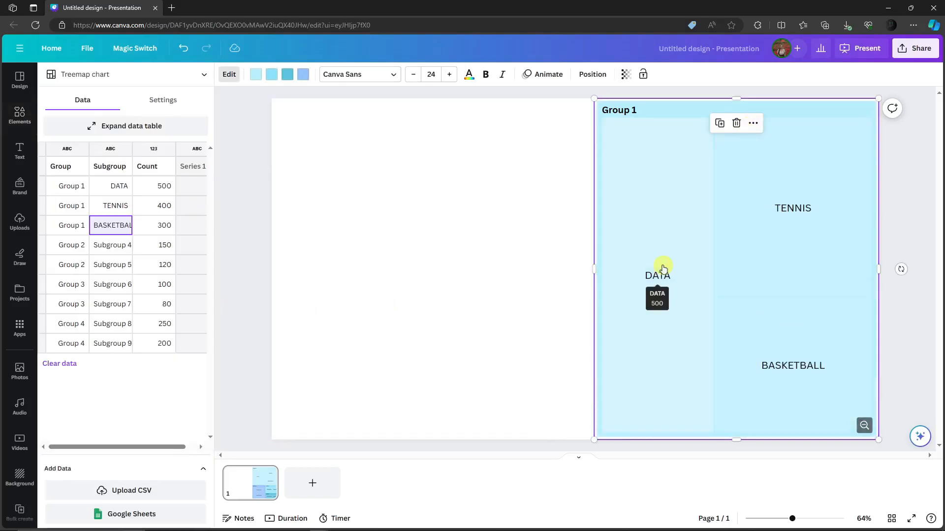
left_click(662, 268)
mouse_move(754, 304)
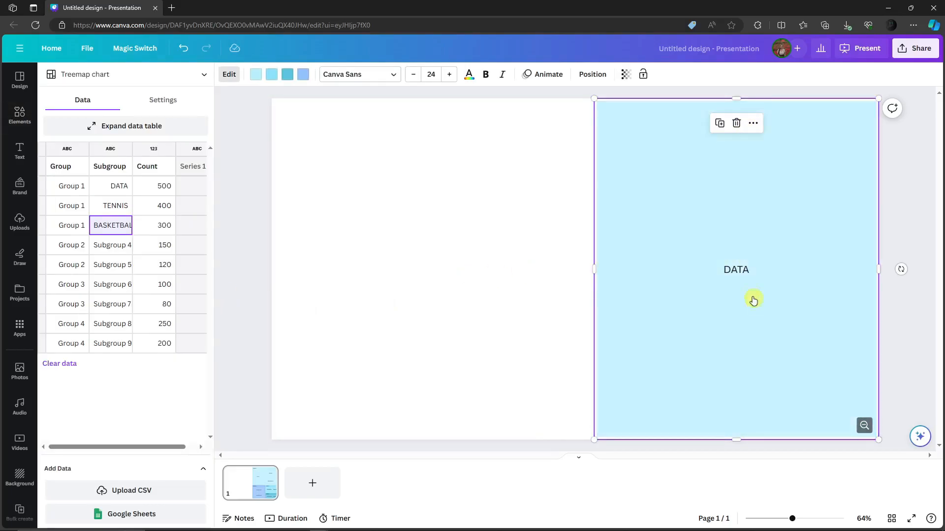
left_click(853, 405)
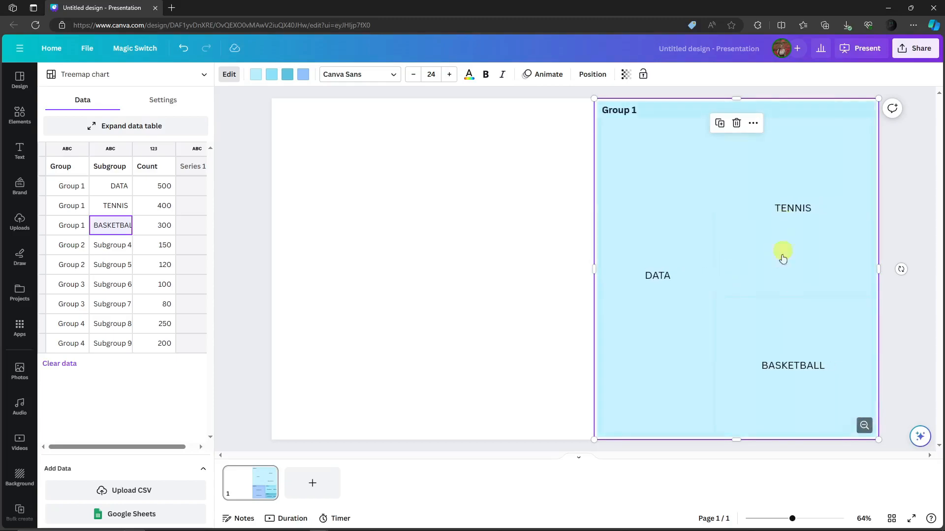
mouse_move(808, 368)
mouse_move(796, 241)
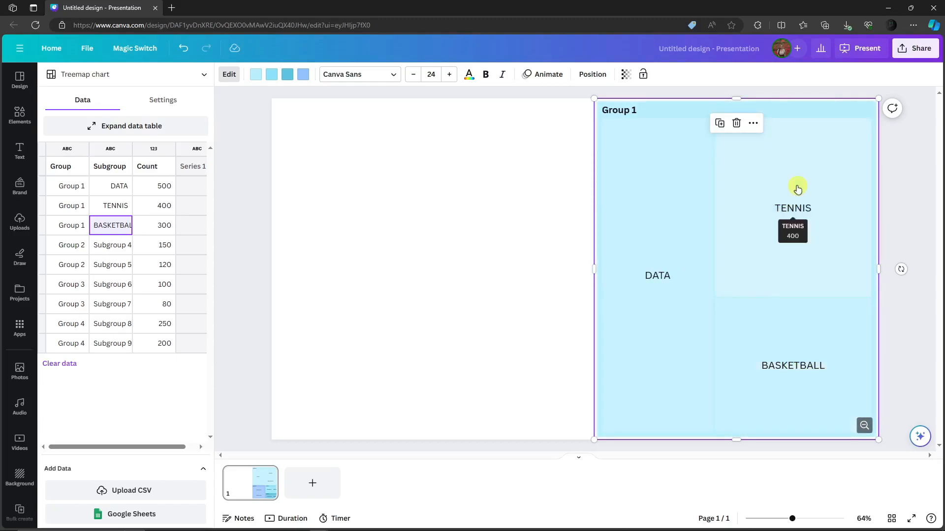
- Set the BASKETBALL count in the treemap data to 100 and check its block in the chart
left_click(155, 232)
type("100")
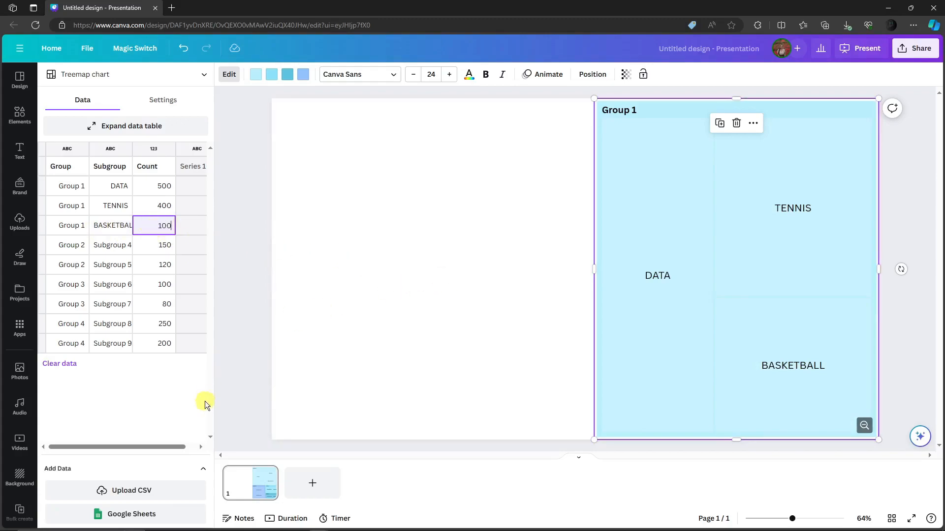
mouse_move(784, 406)
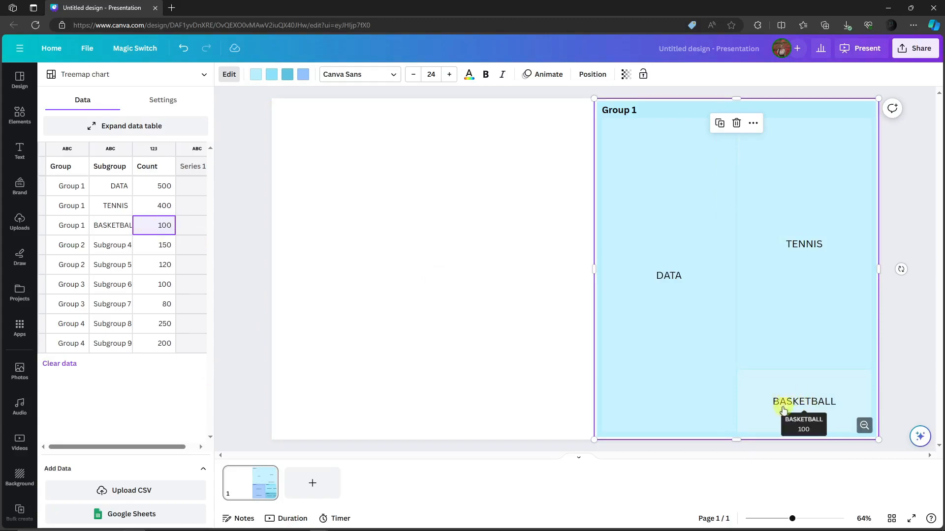
- Drill into the treemap's BASKETBALL block and return to the Group 1 level
left_click(827, 402)
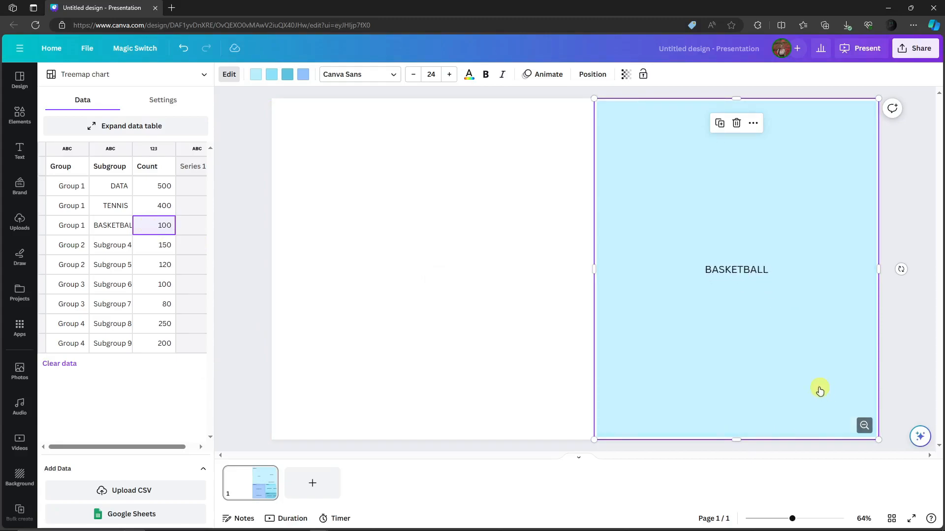
left_click(869, 430)
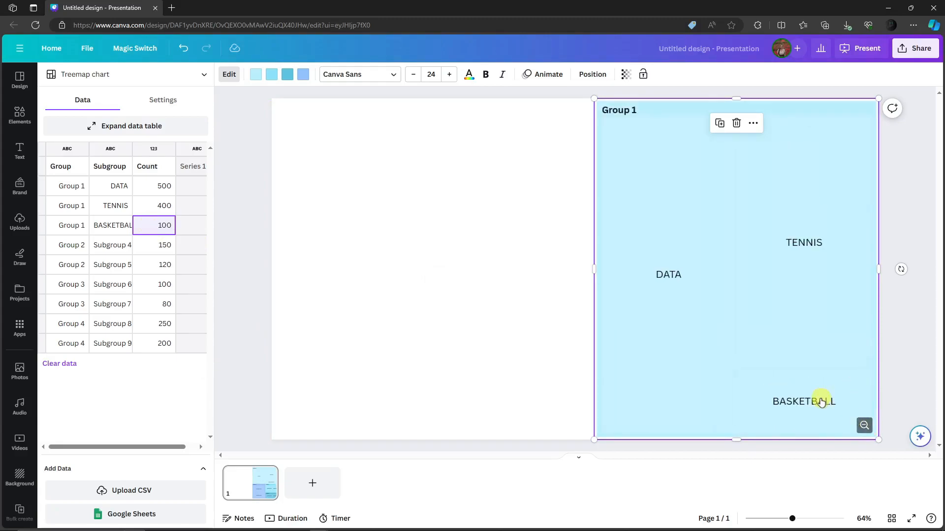
- Change the treemap's fourth colour, used for Group 4, to the default solid red and return to the full chart with all groups
left_click(301, 78)
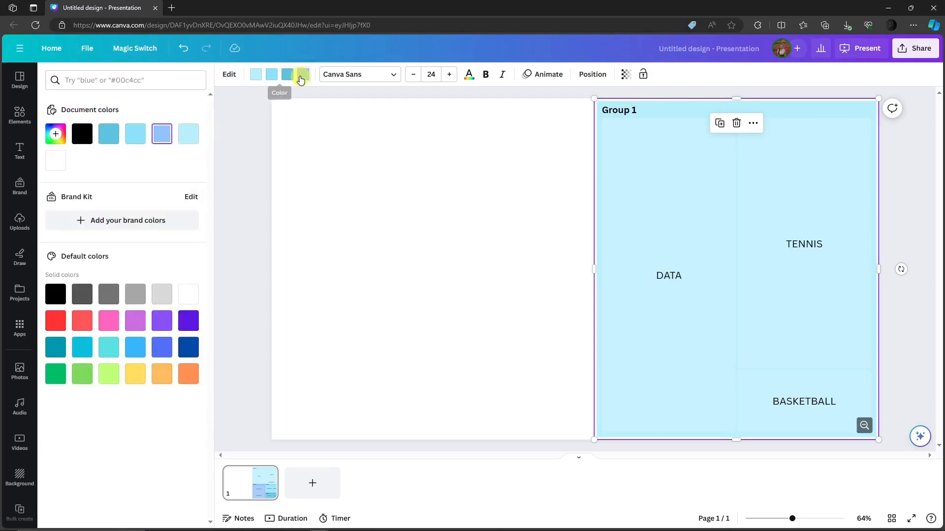
left_click(53, 322)
left_click(715, 319)
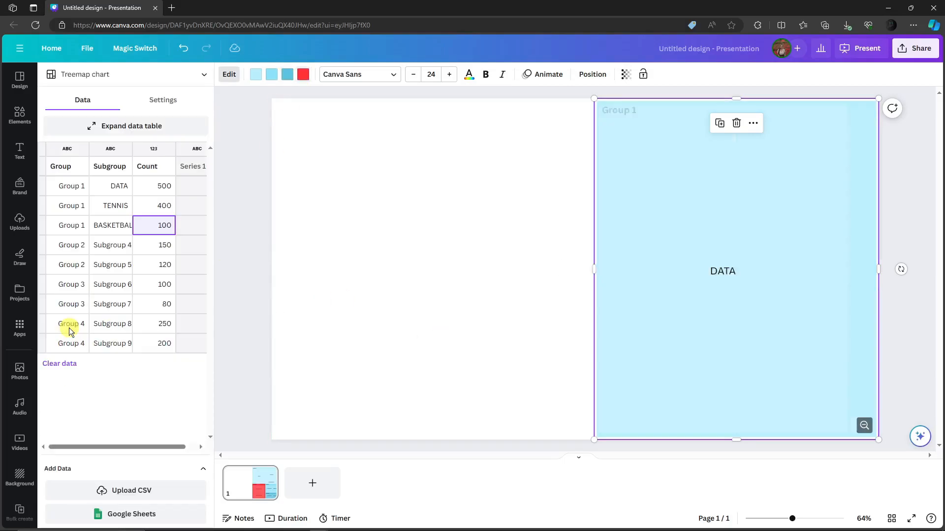
left_click(253, 487)
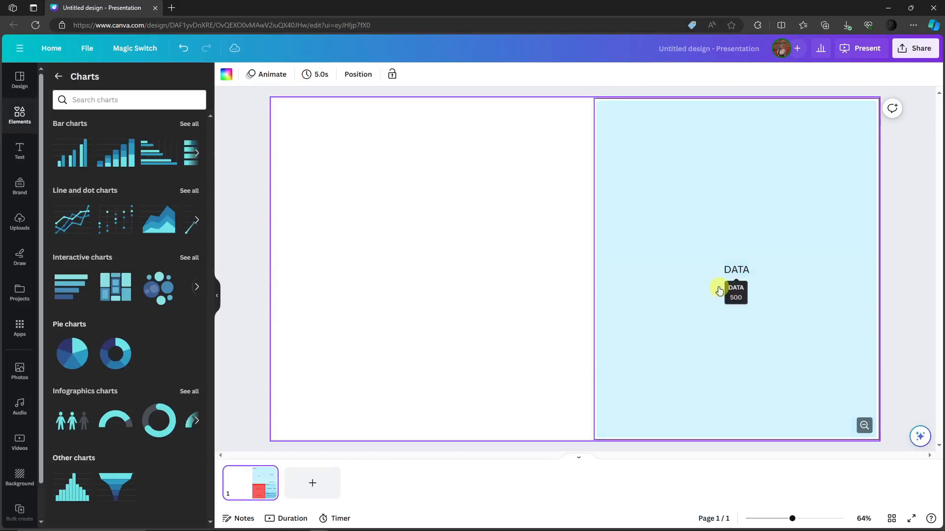
left_click(685, 330)
left_click(865, 426)
left_click(867, 428)
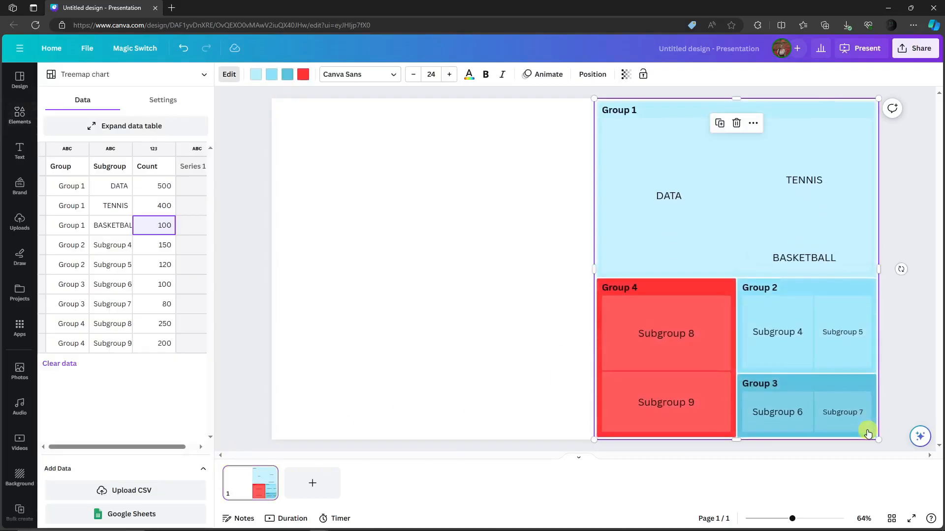
mouse_move(695, 346)
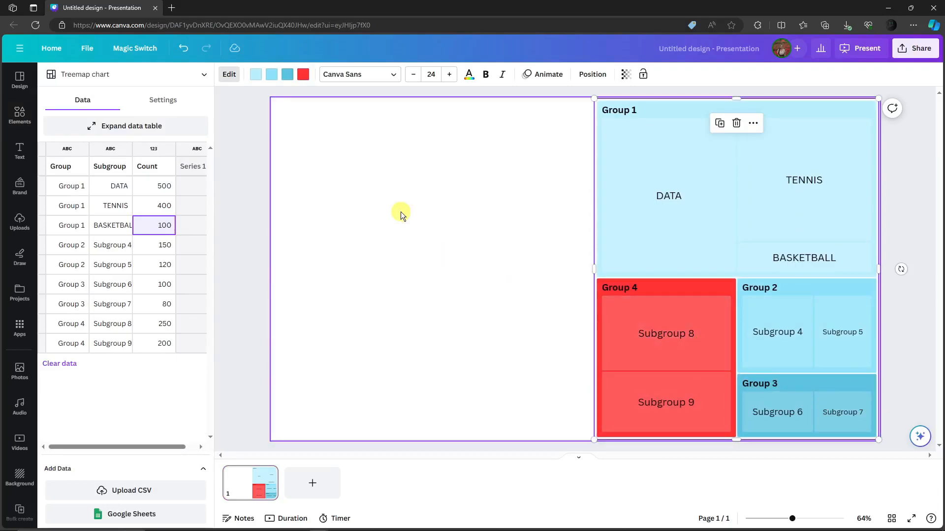
- Browse from the interactive charts back to all chart categories and go to page 2
left_click(22, 118)
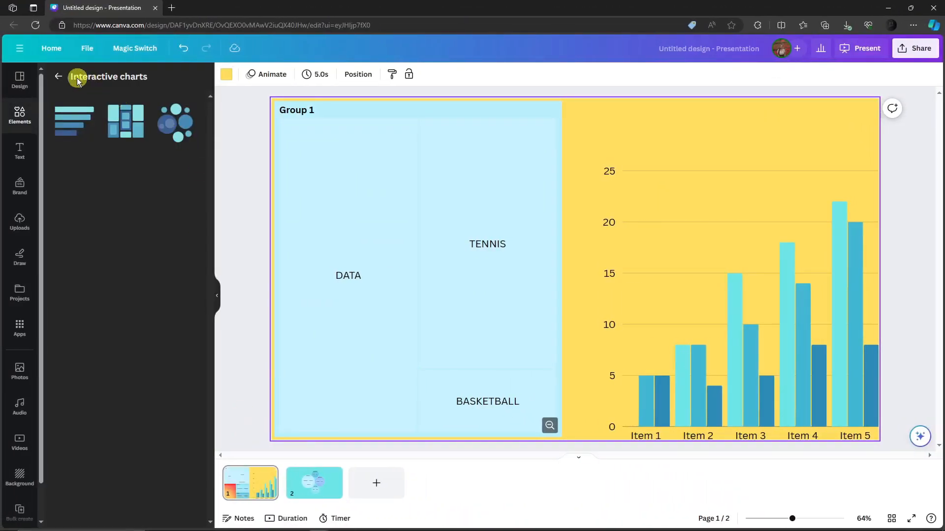
left_click(76, 78)
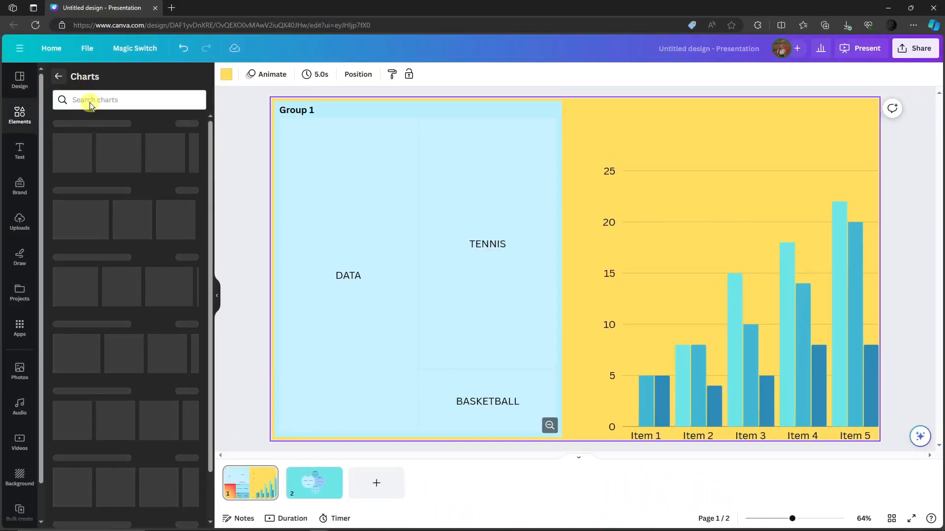
left_click(310, 488)
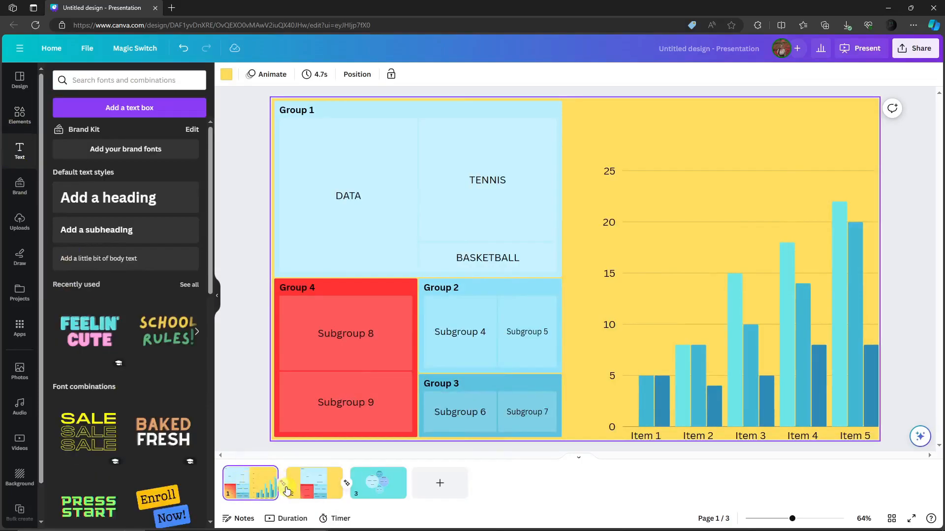
- Choose the Match & Move transition between pages 1 and 2 and apply it between all pages
left_click(285, 486)
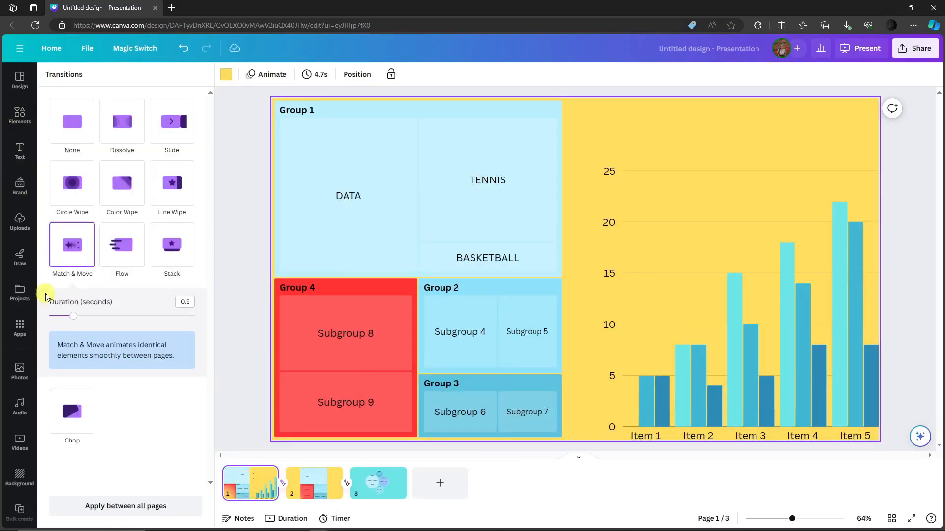
left_click(64, 243)
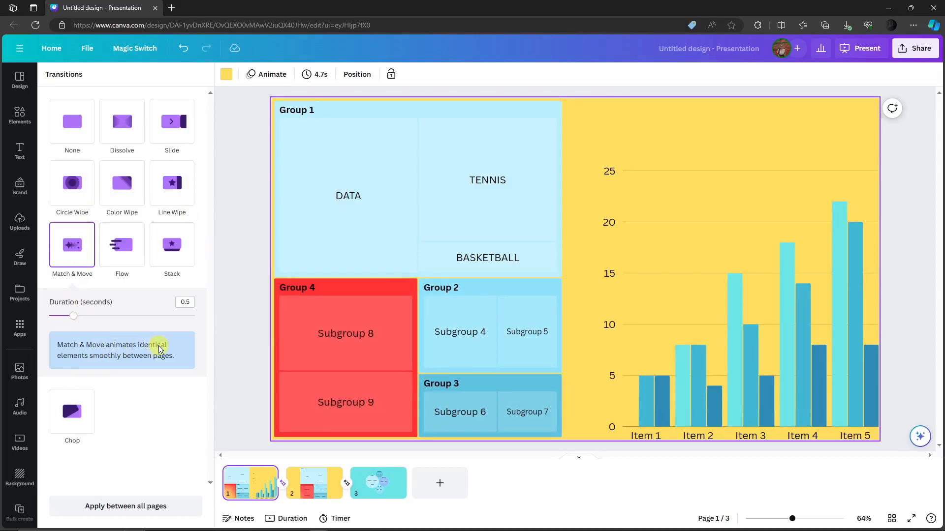
left_click(130, 507)
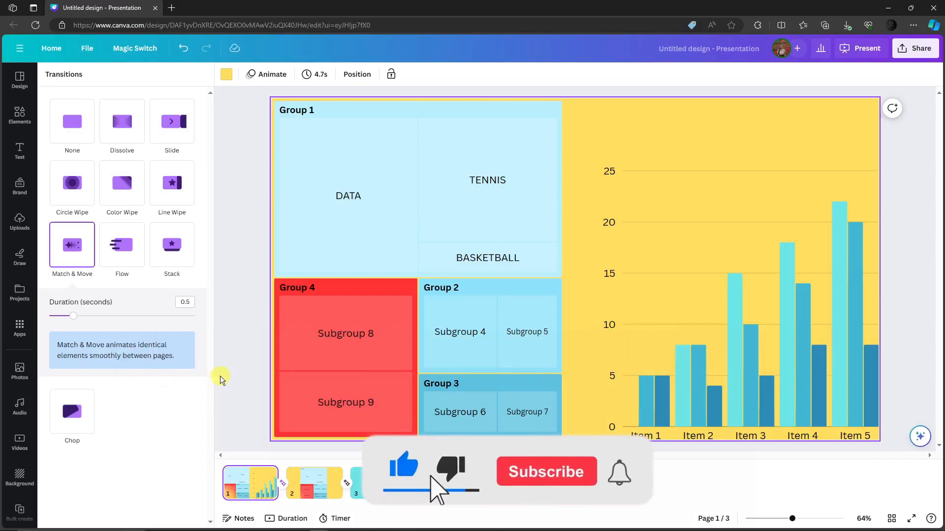
left_click(271, 355)
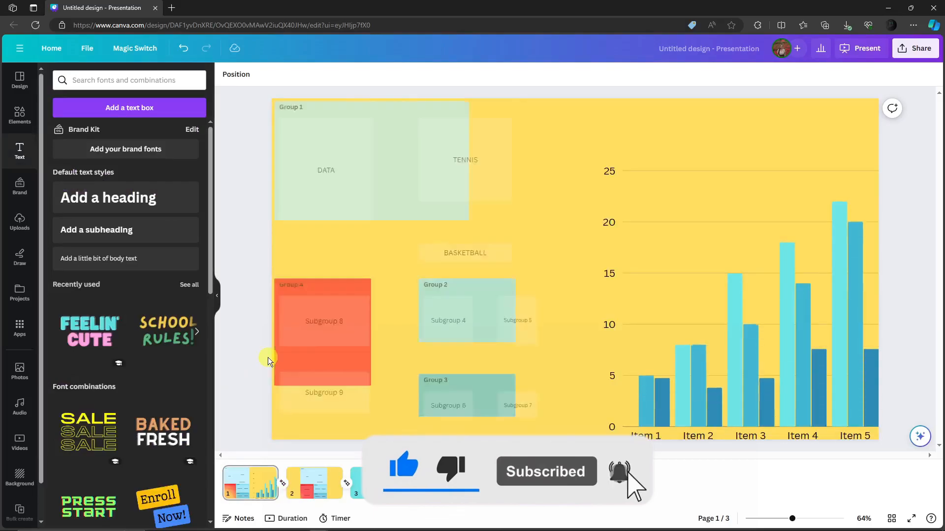